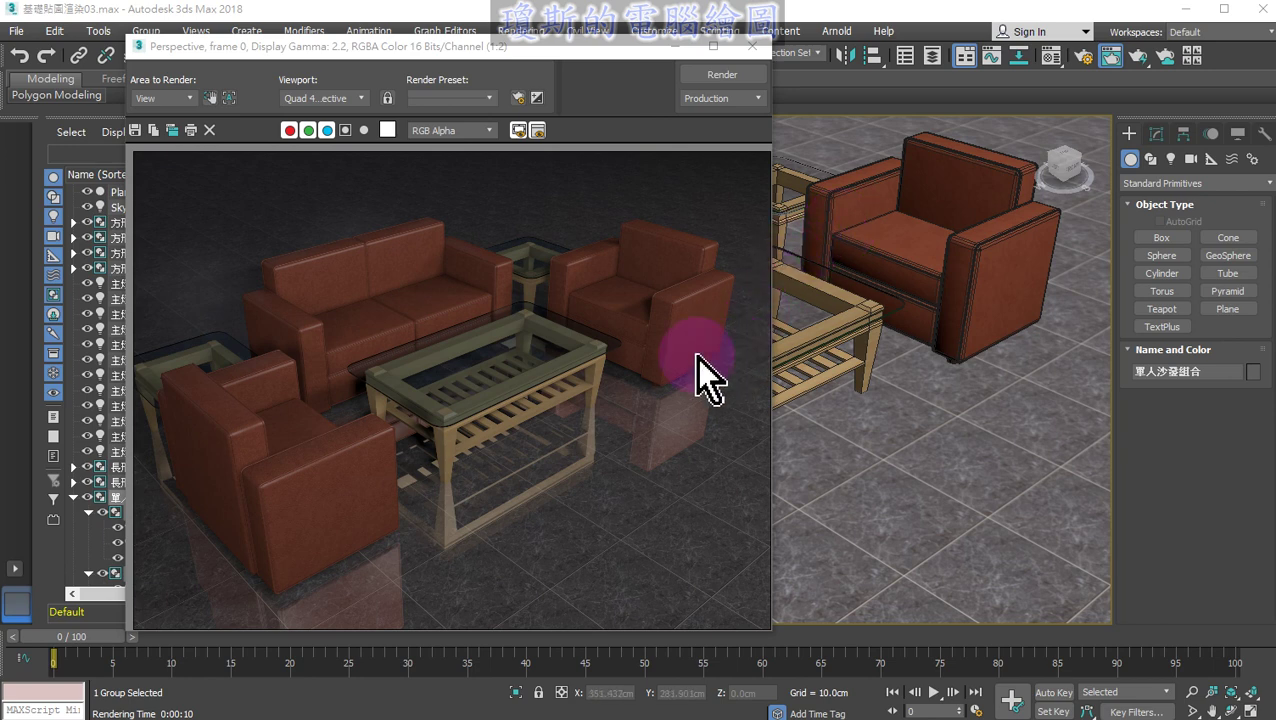
- Mark the floor under the coffee table and write a floor label over the sofas
mouse_move(665, 450)
mouse_down()
mouse_move(538, 462)
mouse_move(584, 584)
mouse_move(684, 456)
mouse_move(735, 472)
mouse_up()
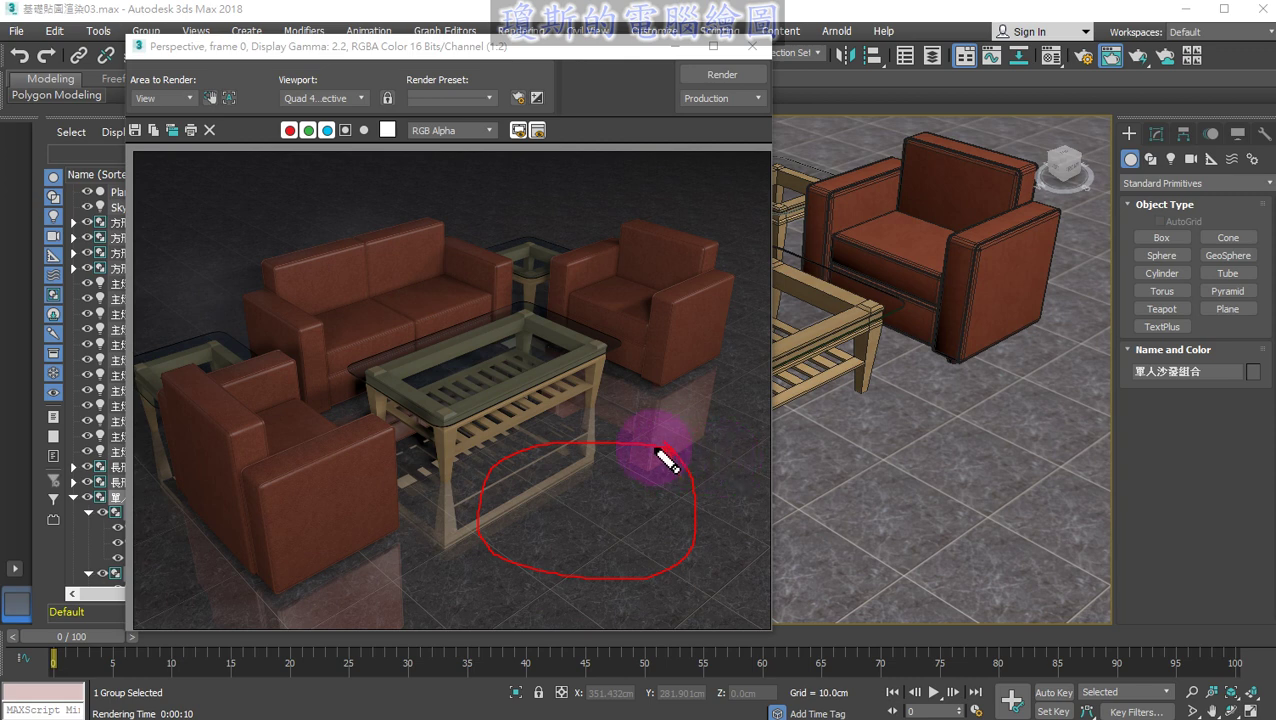
mouse_move(661, 450)
mouse_down()
mouse_move(484, 521)
mouse_move(693, 550)
mouse_move(598, 427)
mouse_move(700, 384)
mouse_move(678, 407)
mouse_move(812, 372)
mouse_move(812, 447)
mouse_move(883, 398)
mouse_move(923, 436)
mouse_move(960, 447)
mouse_move(1048, 433)
mouse_move(1040, 505)
mouse_up()
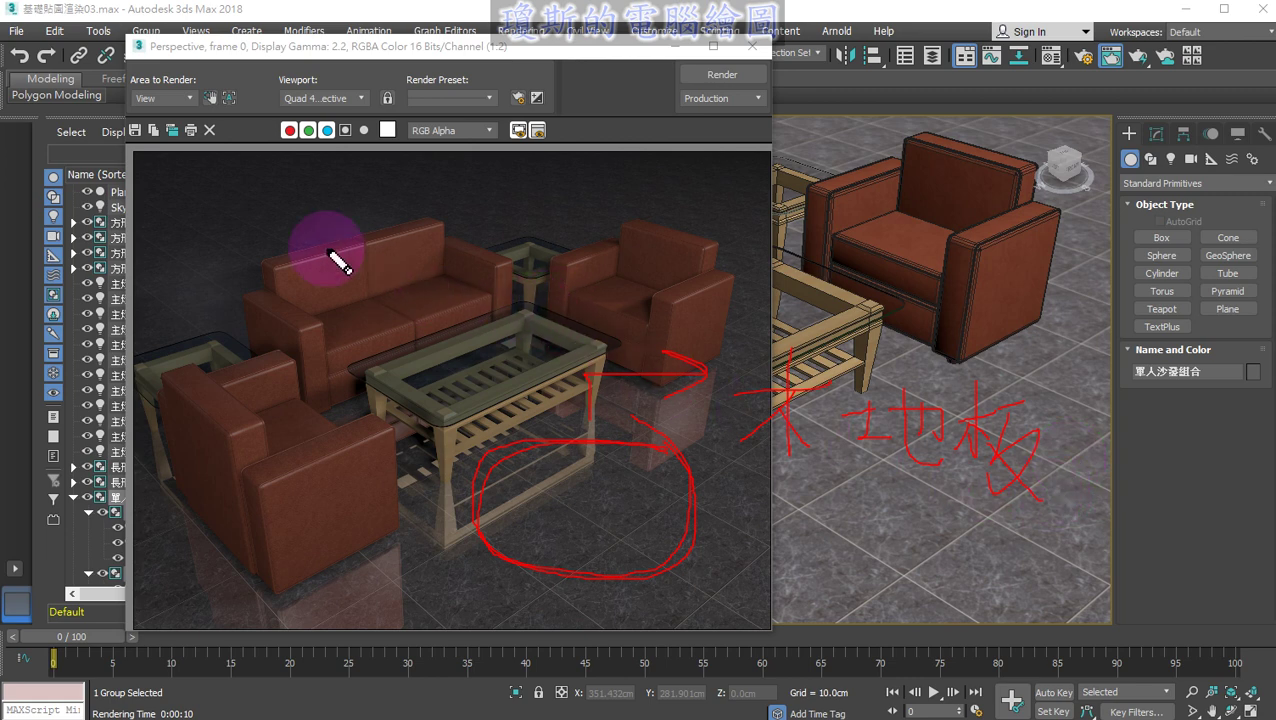
mouse_move(283, 278)
mouse_down()
mouse_move(372, 268)
mouse_move(299, 327)
mouse_move(419, 290)
mouse_move(455, 330)
mouse_up()
drag(486, 262, 554, 252)
drag(516, 224, 519, 320)
drag(514, 264, 489, 298)
drag(524, 266, 553, 292)
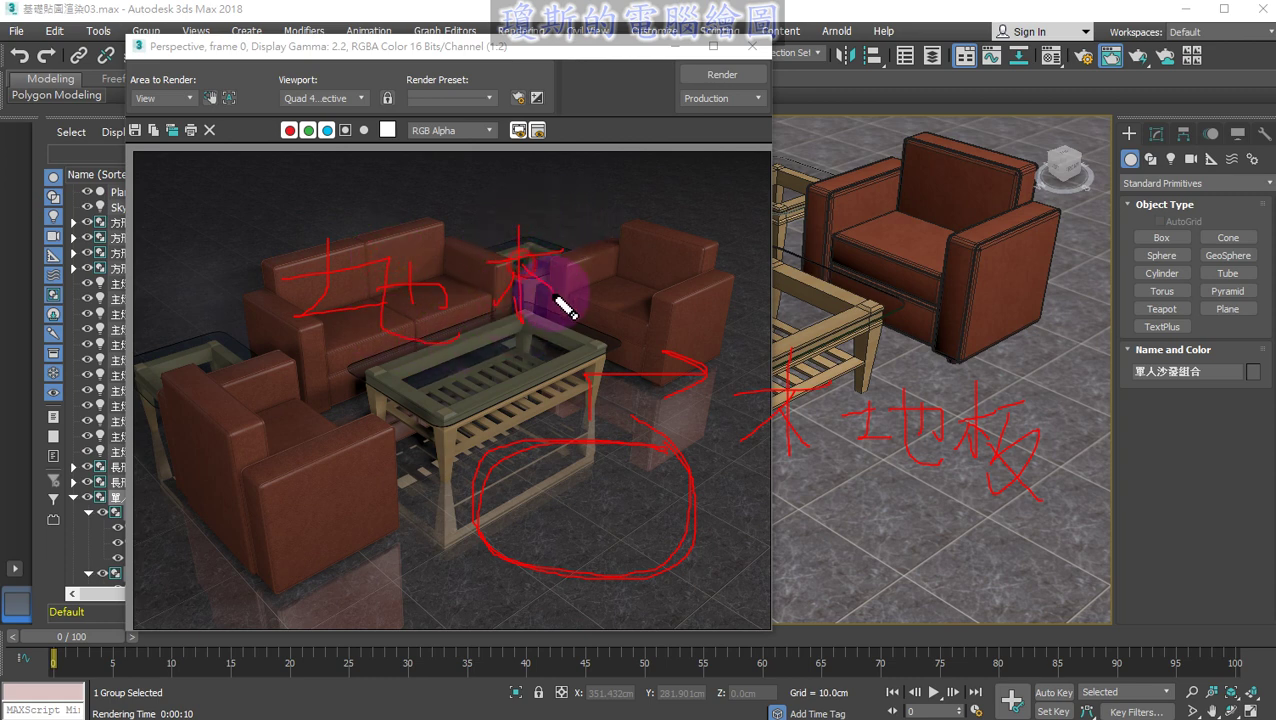
mouse_move(560, 247)
mouse_down()
mouse_move(644, 222)
mouse_move(552, 318)
mouse_move(600, 320)
mouse_up()
drag(584, 276, 670, 330)
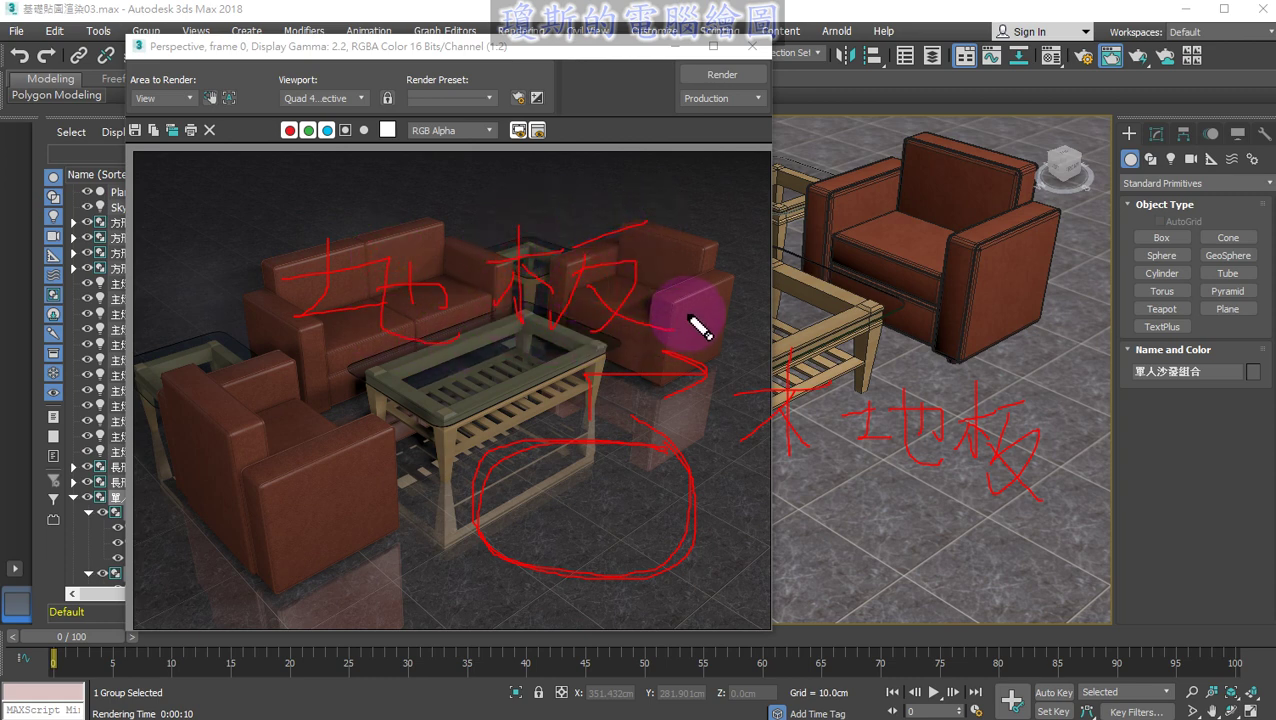
- Add and underline a floor generator note over the armchair, then clear all annotations
mouse_move(710, 235)
mouse_down()
mouse_move(712, 300)
mouse_move(760, 262)
mouse_up()
mouse_move(745, 245)
mouse_down()
mouse_move(748, 295)
mouse_move(900, 236)
mouse_up()
drag(848, 318, 905, 307)
drag(880, 250, 854, 262)
mouse_move(900, 212)
mouse_down()
mouse_move(948, 248)
mouse_move(962, 228)
mouse_move(990, 252)
mouse_move(978, 300)
mouse_move(1003, 318)
mouse_up()
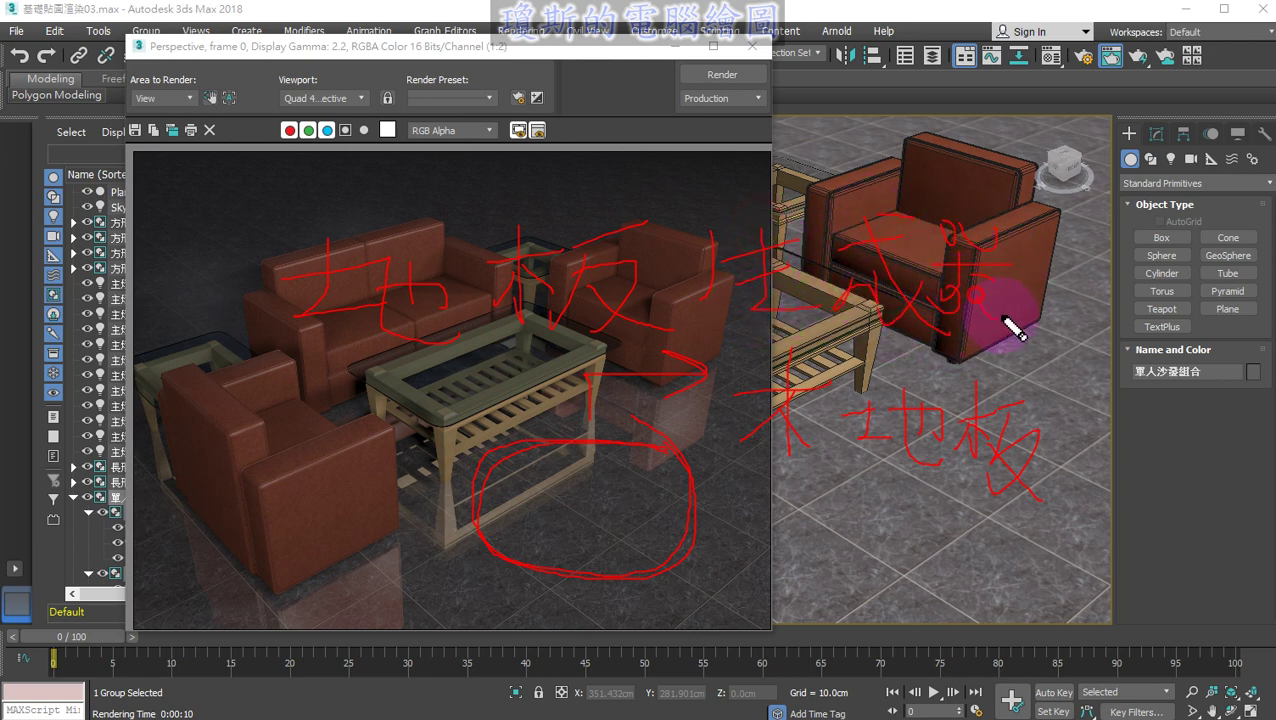
drag(1065, 352, 245, 358)
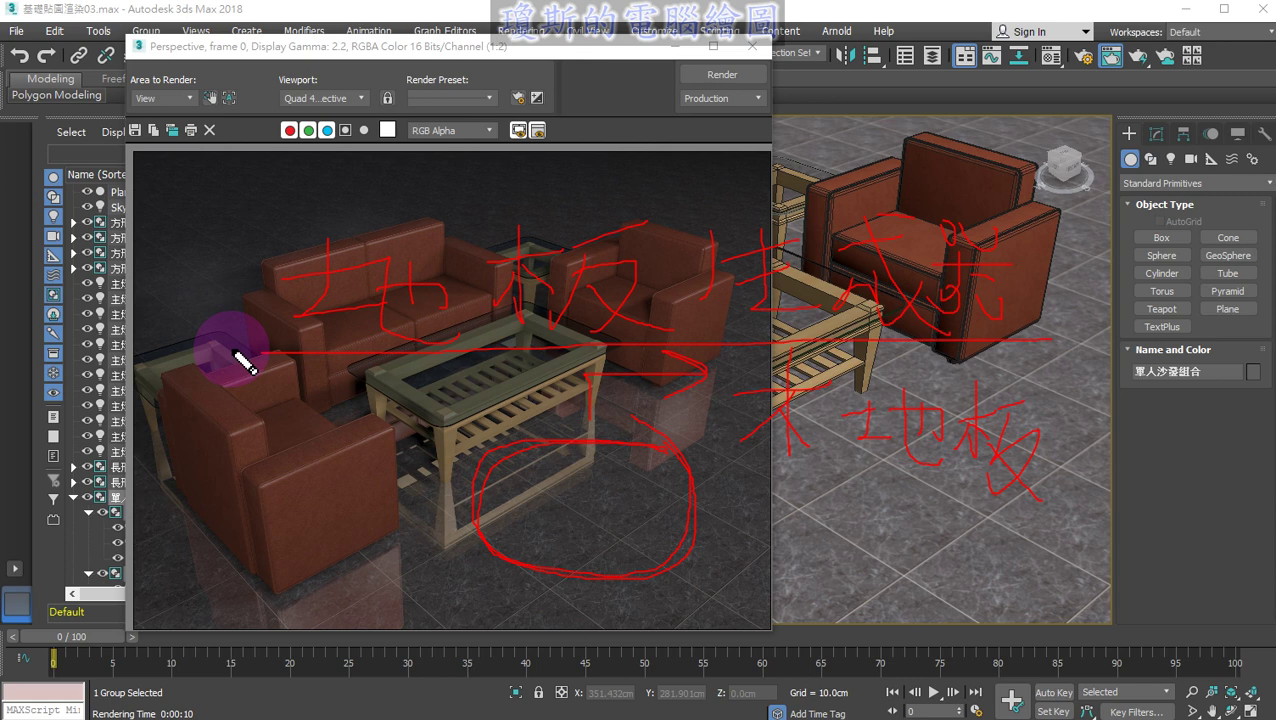
key(Escape)
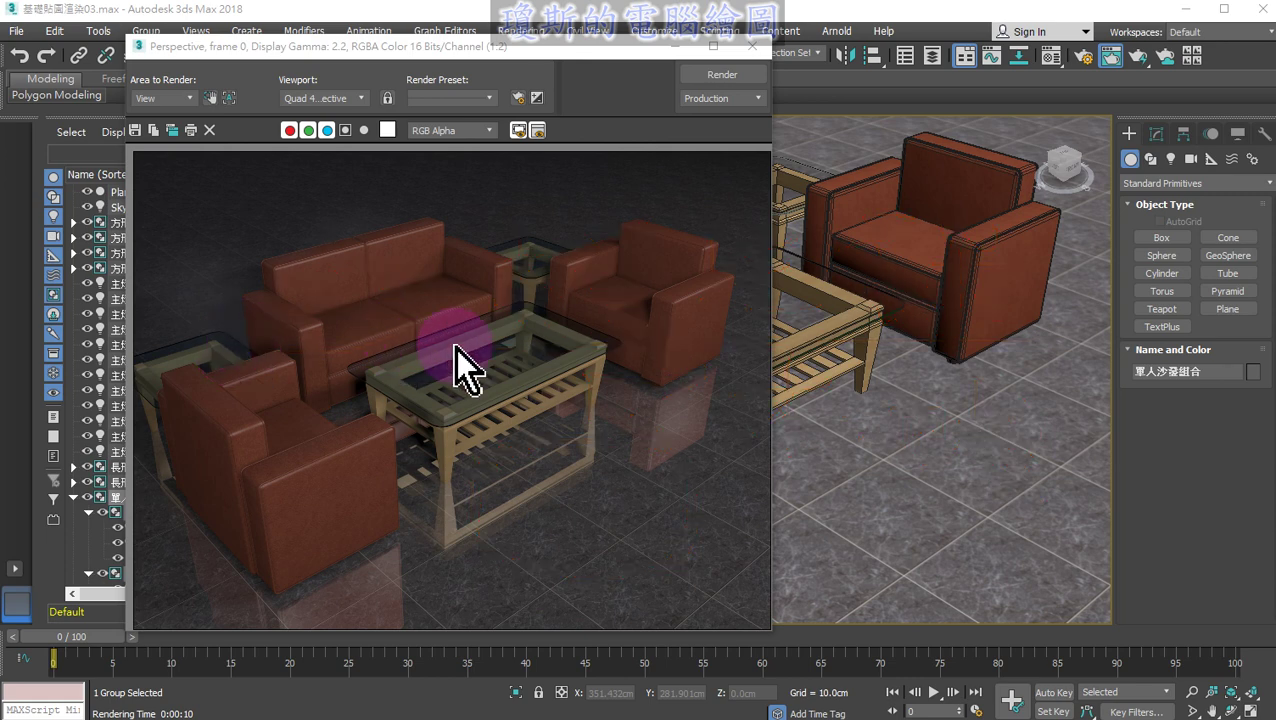
- Minimize 3ds Max to the desktop and clear the desktop annotation
click(1180, 12)
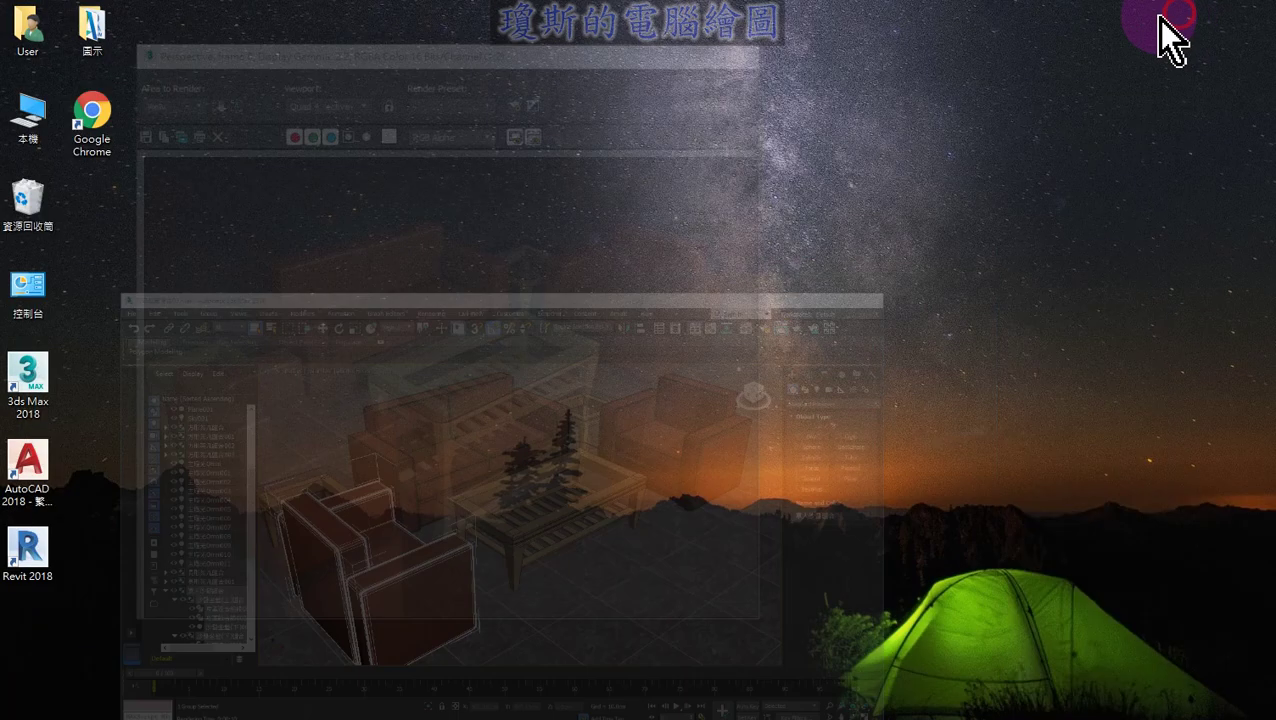
mouse_move(598, 191)
mouse_down()
mouse_move(322, 162)
mouse_move(205, 94)
mouse_move(248, 251)
mouse_up()
key(Escape)
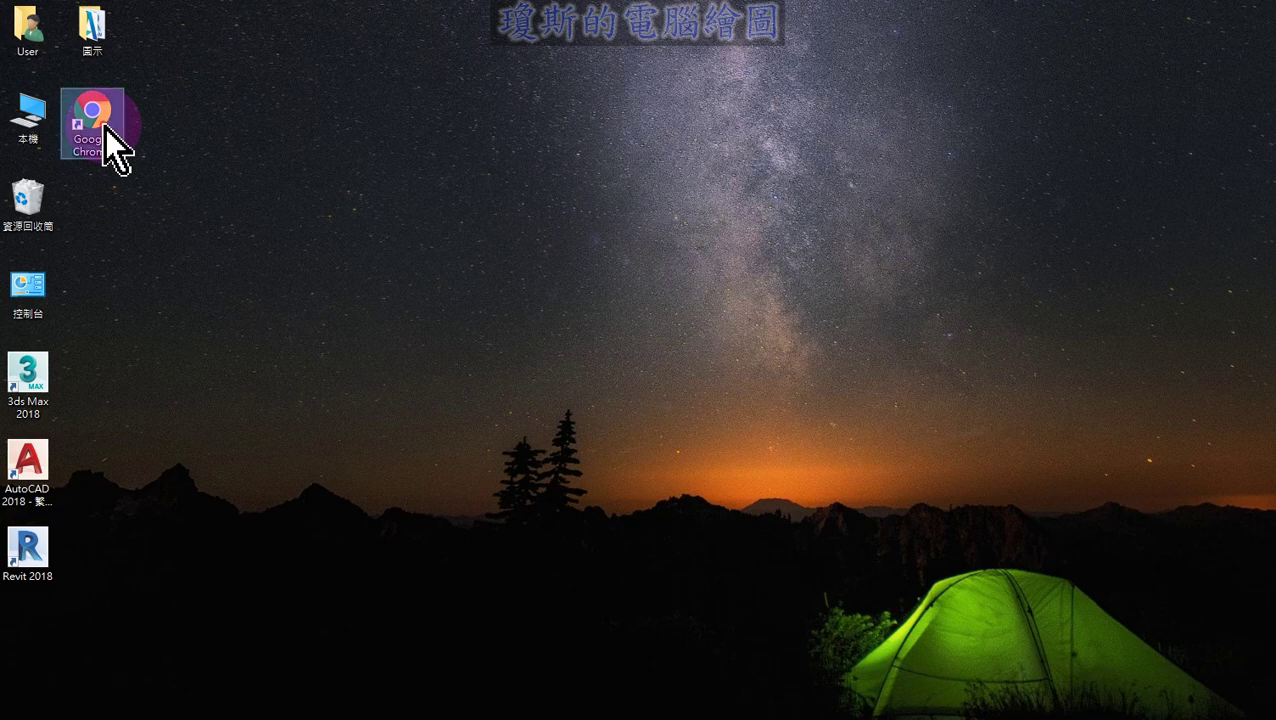
- Launch Chrome and search Google for 'CG source'
double_click(118, 145)
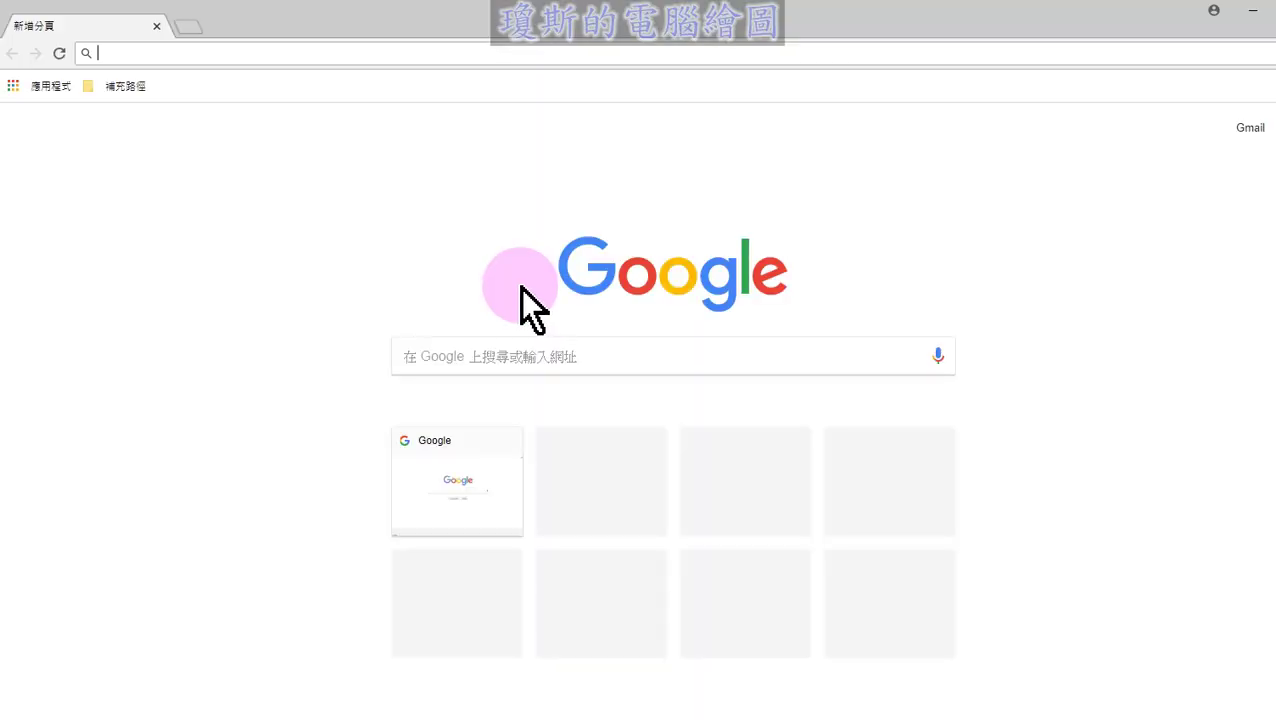
click(488, 455)
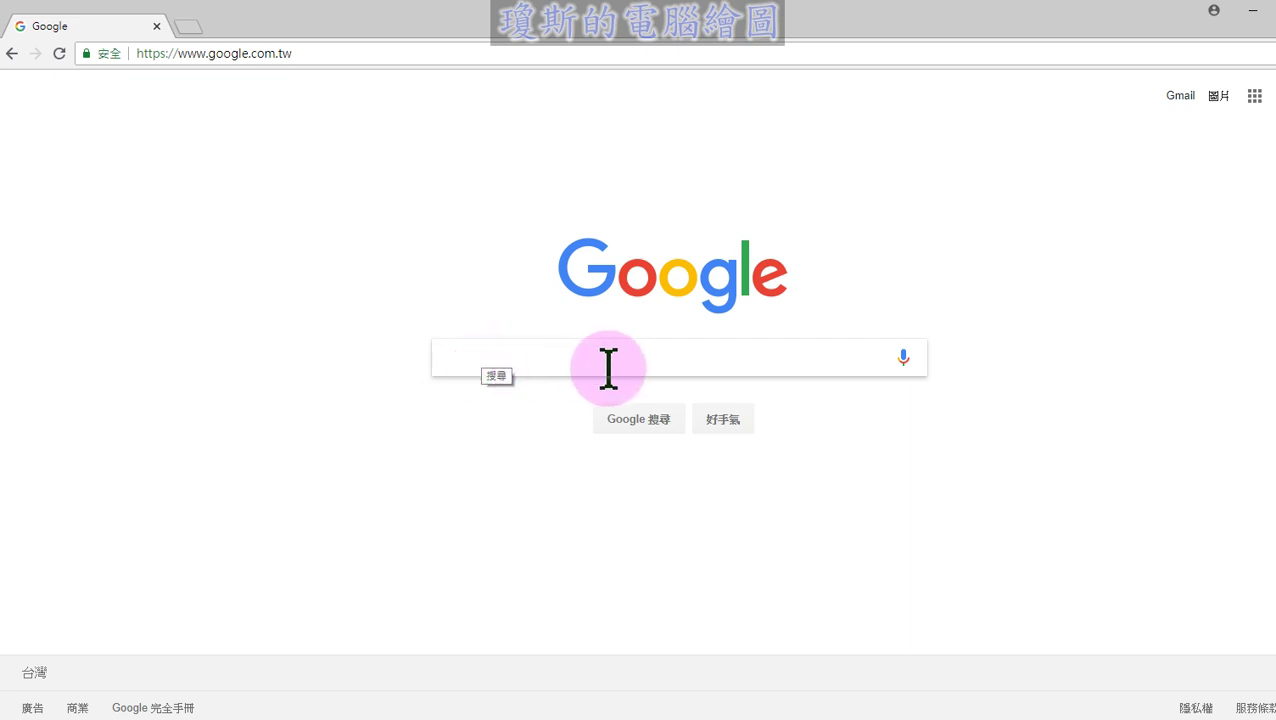
text(C)
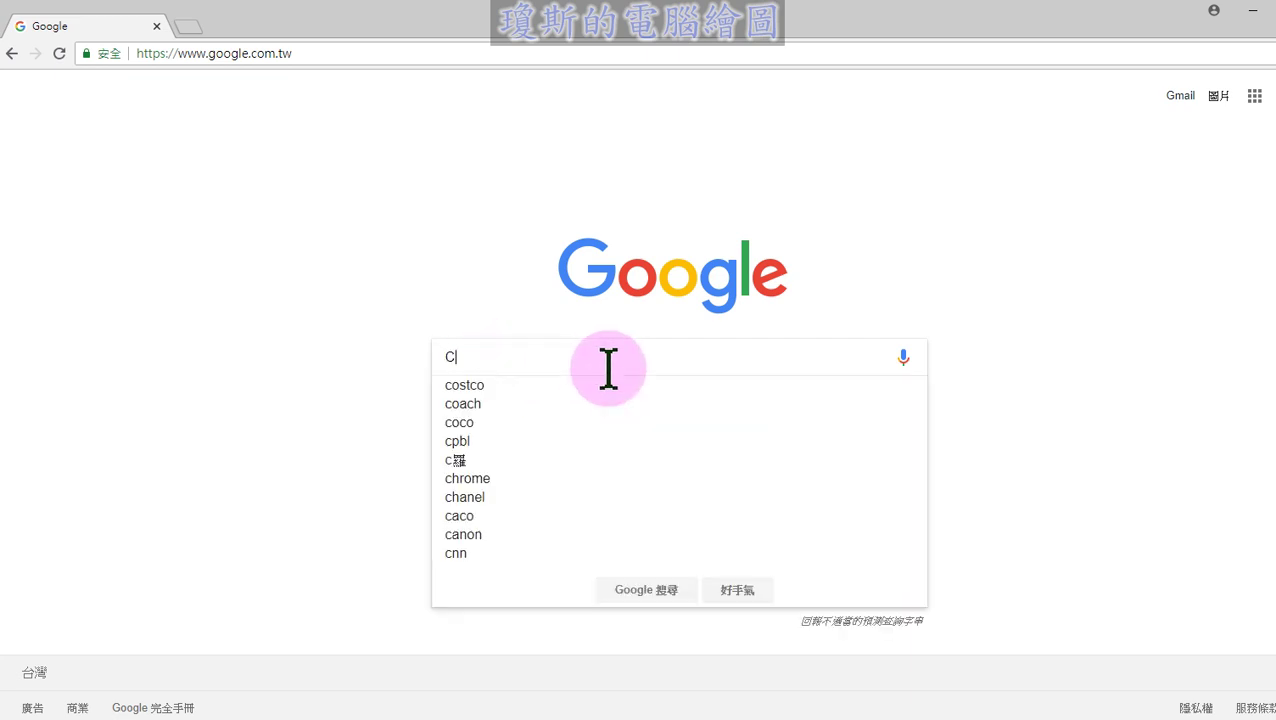
text(G )
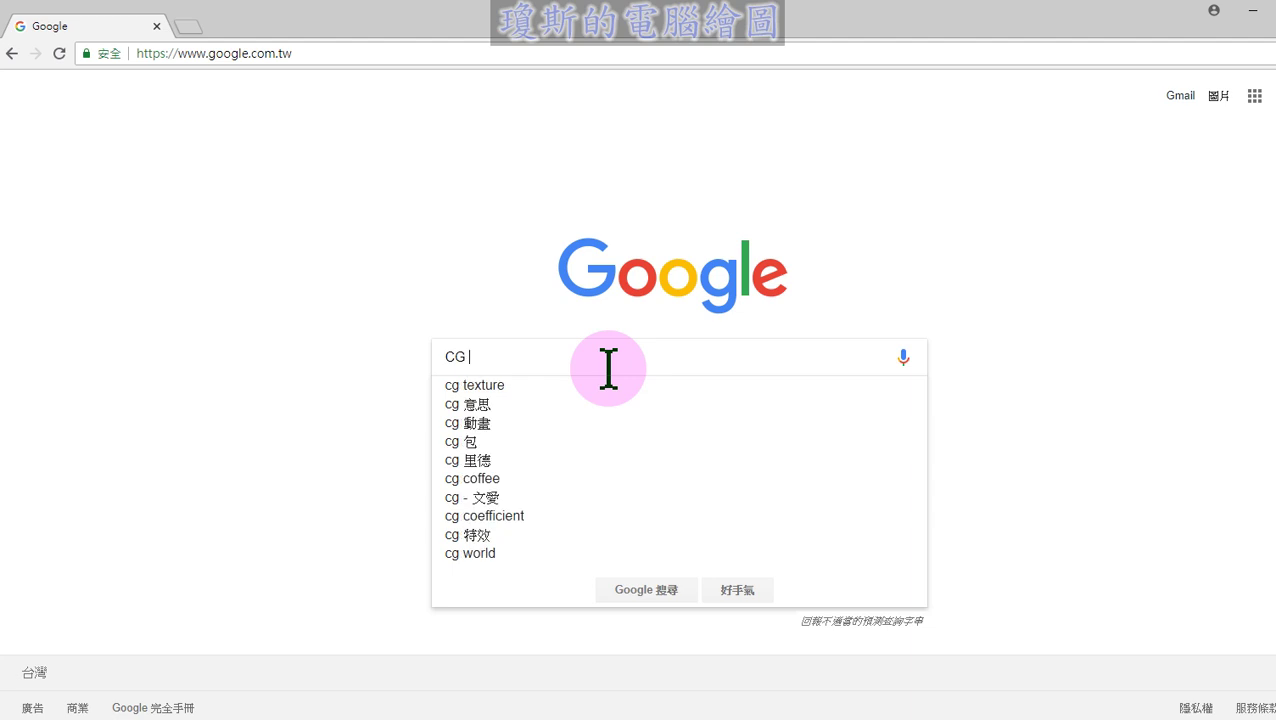
text(sou)
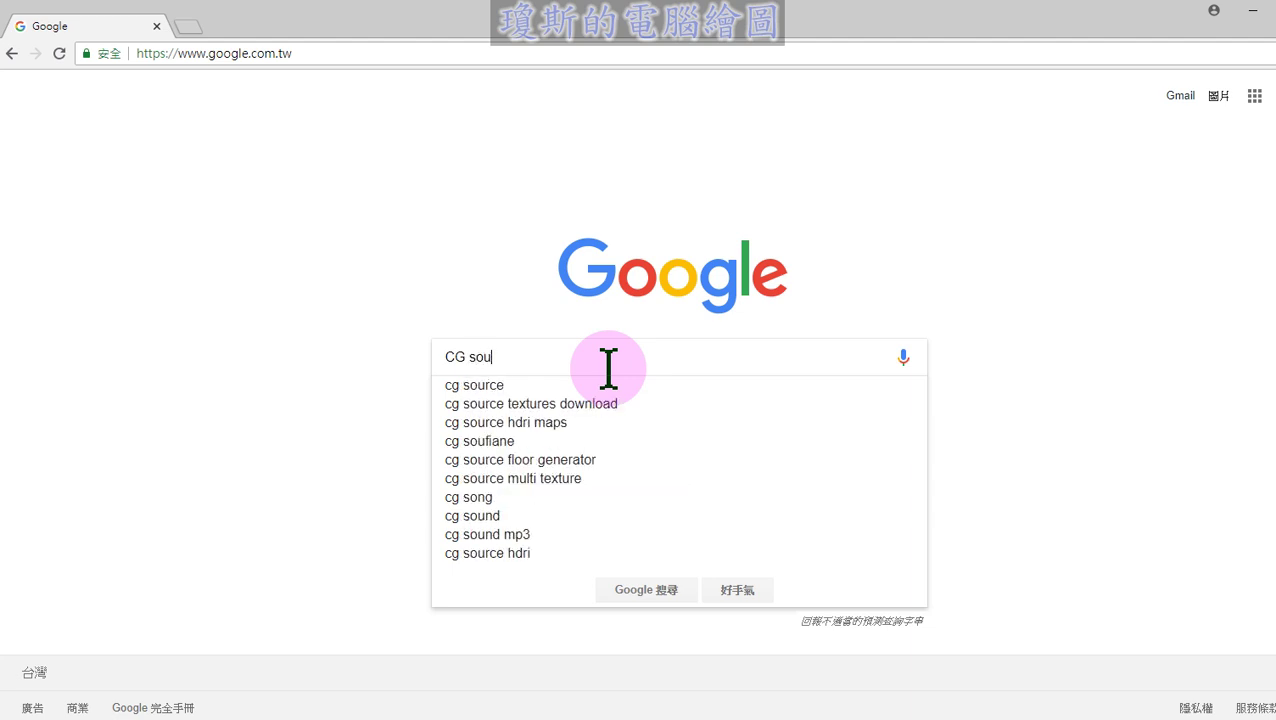
text(rce)
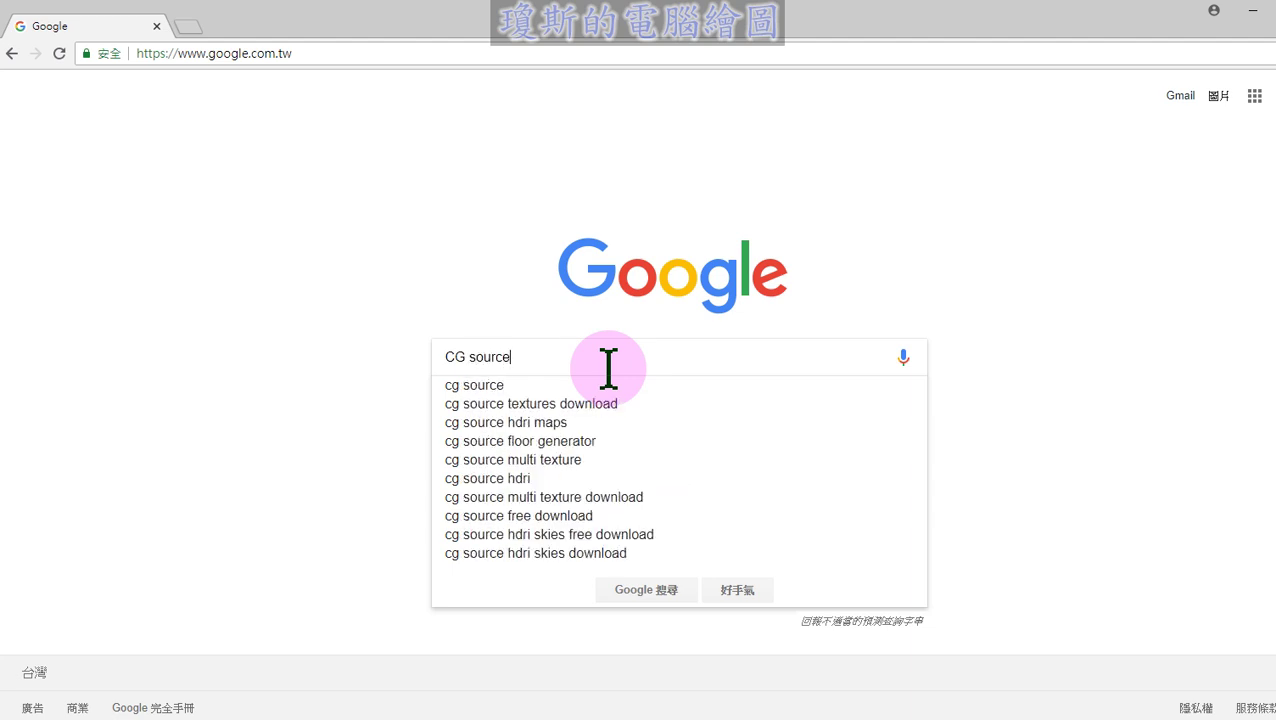
key(Return)
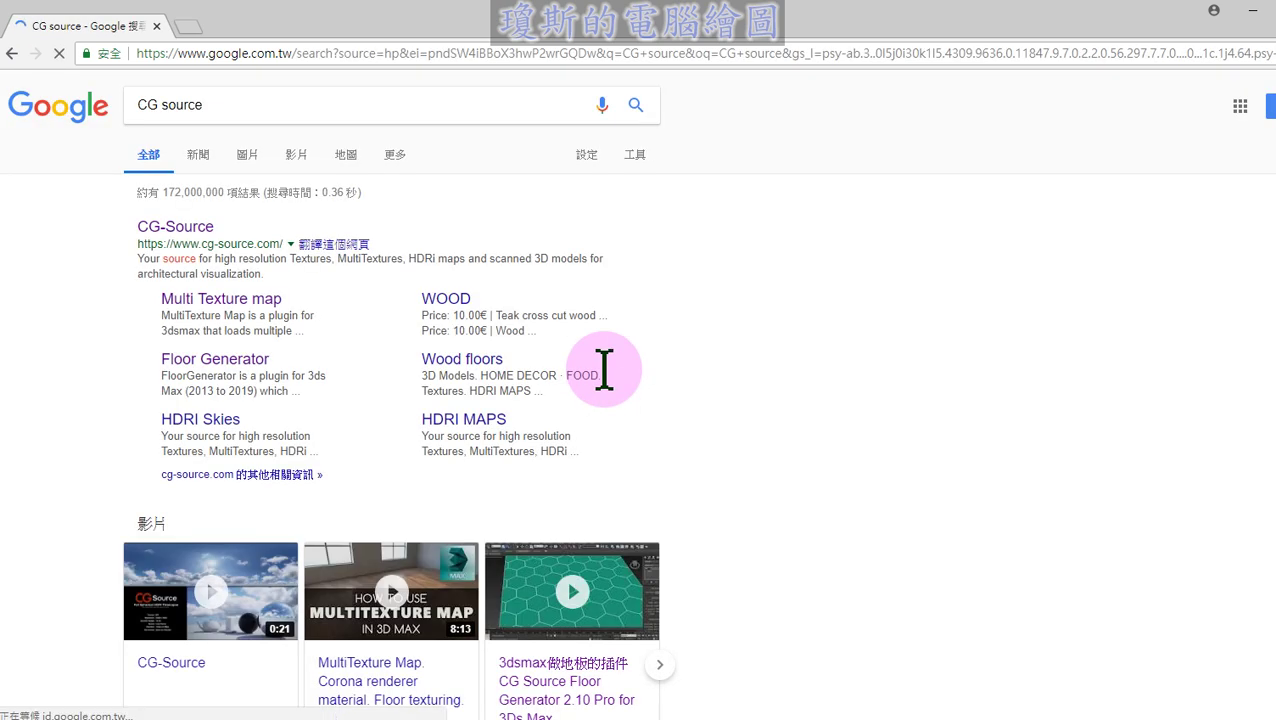
- Go to the cg-source.com homepage from the results and dismiss its sign-in form
click(195, 230)
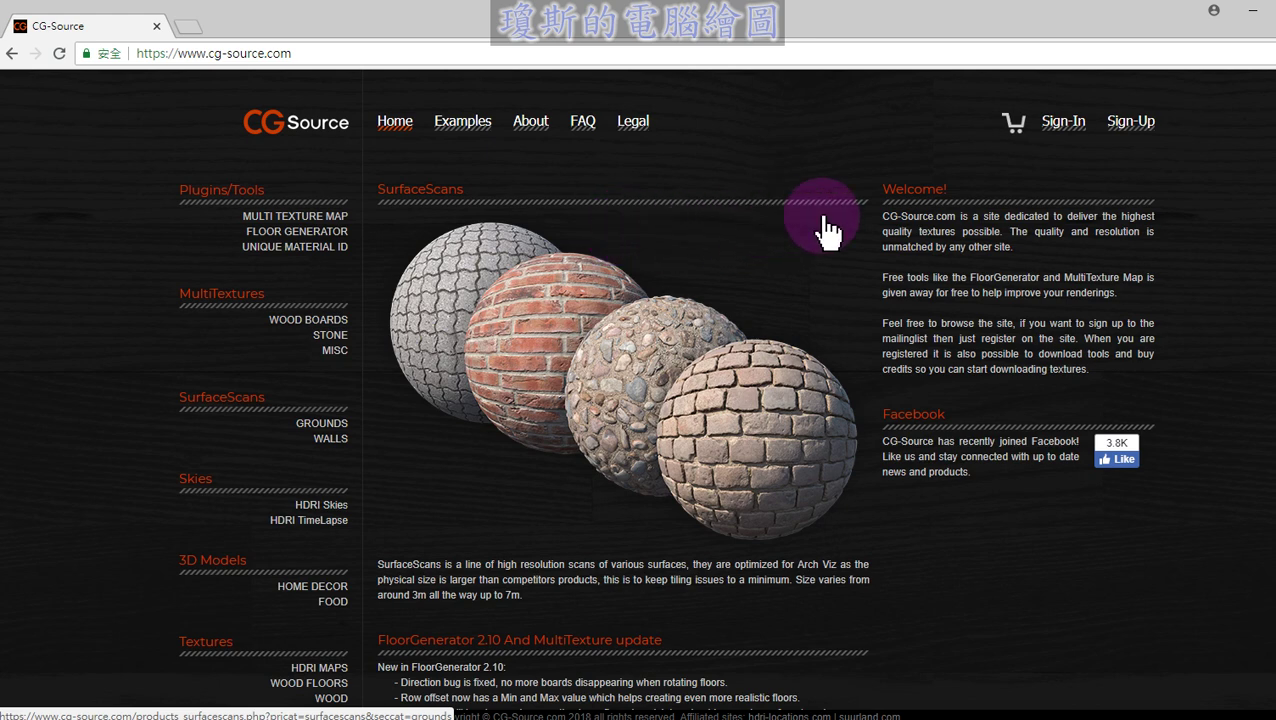
click(1062, 122)
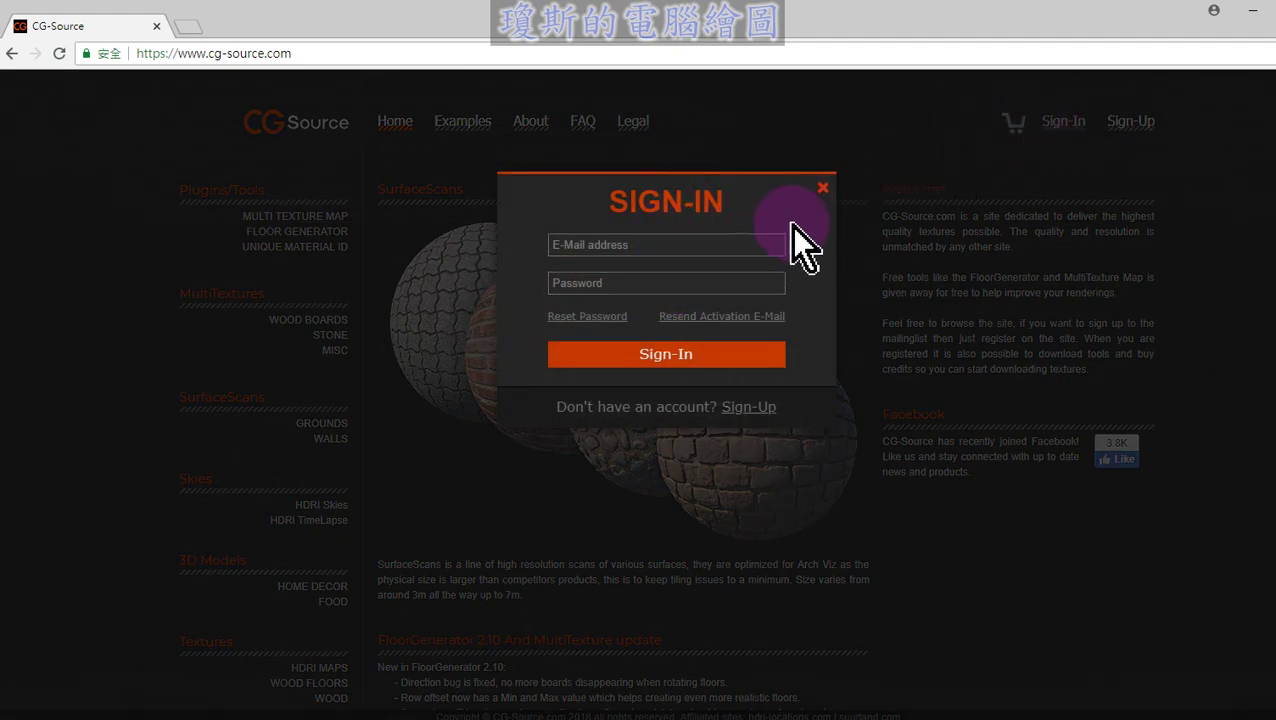
click(822, 188)
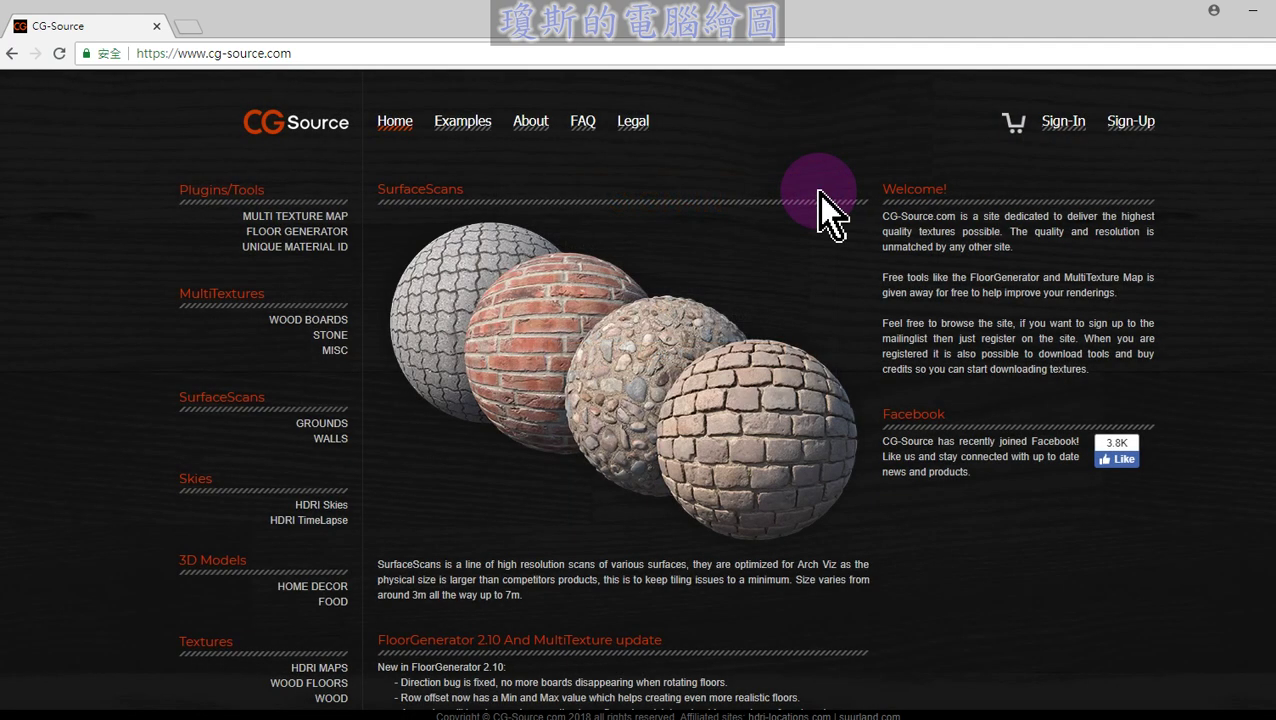
- Highlight the FLOOR GENERATOR link under Plugins/Tools, then minimize Chrome
drag(548, 147, 362, 197)
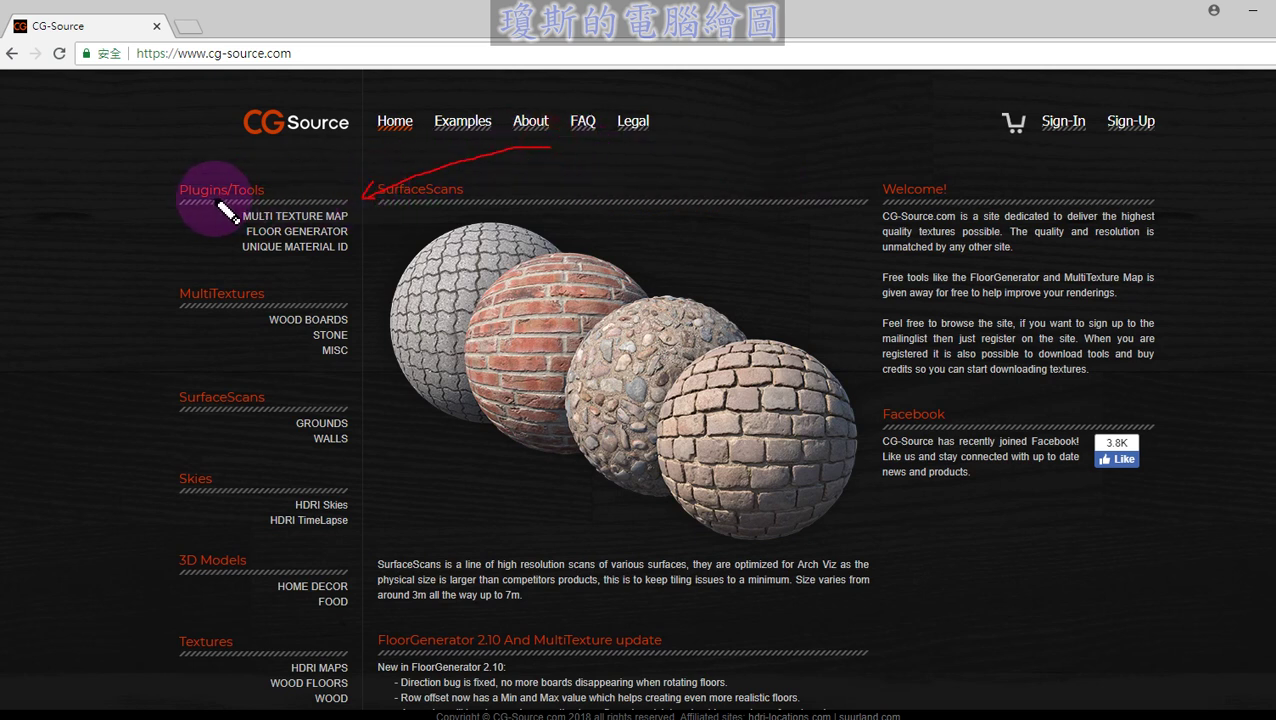
drag(170, 203, 256, 212)
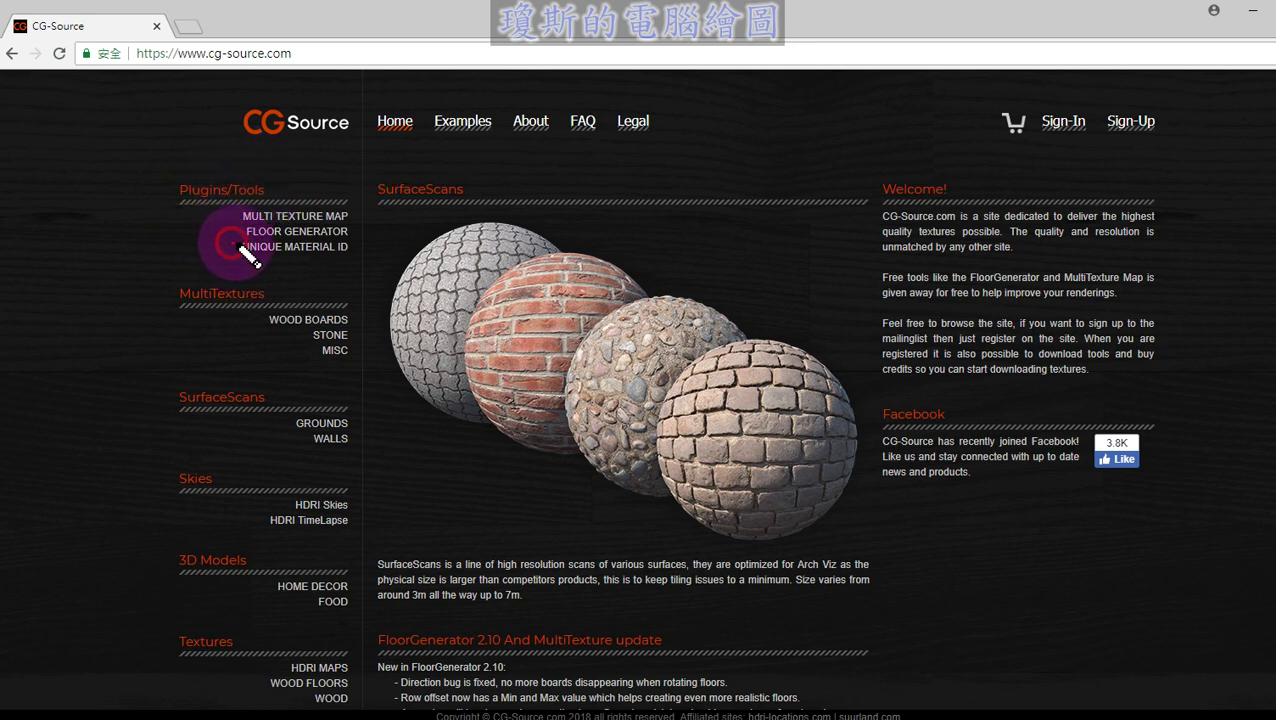
drag(240, 244, 240, 231)
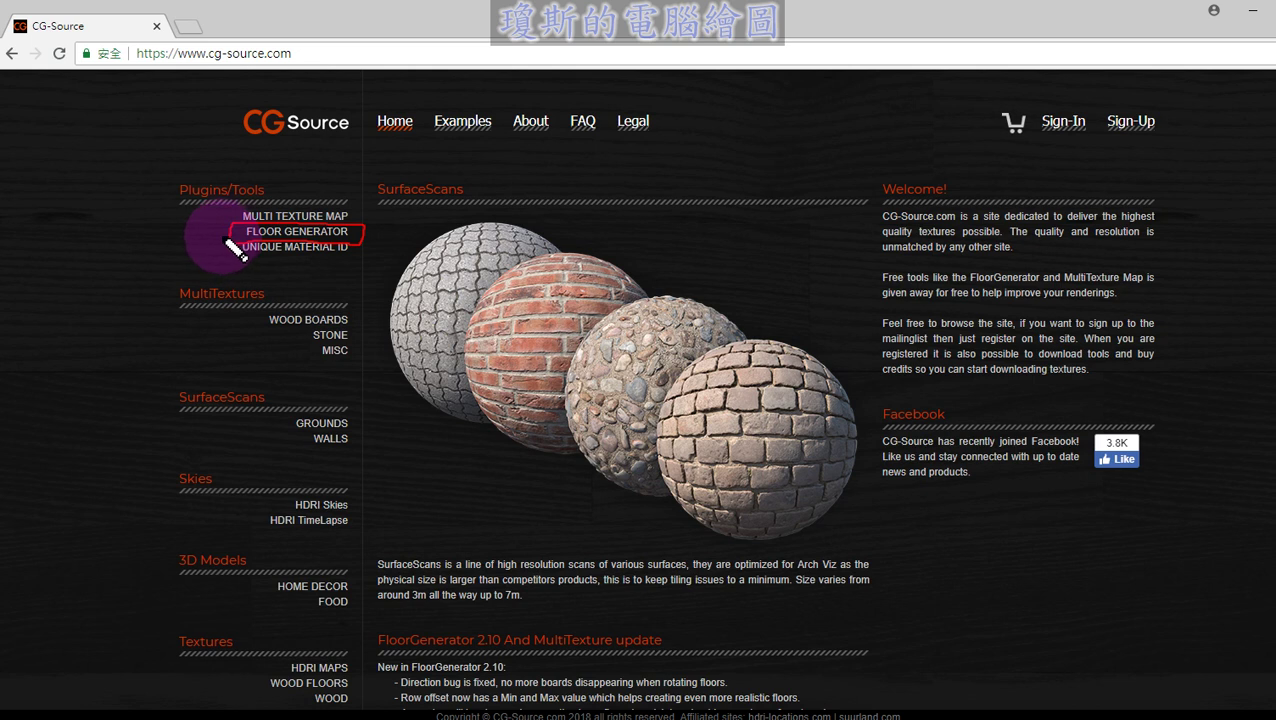
drag(238, 214, 207, 237)
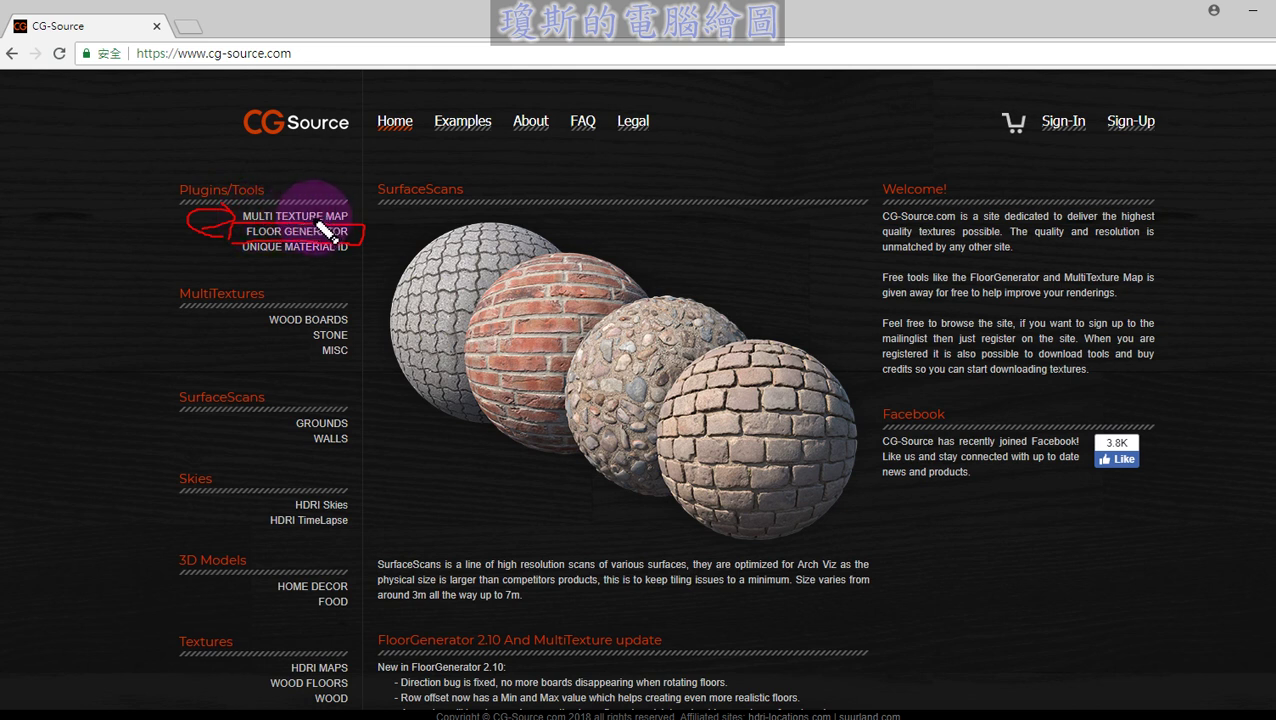
mouse_move(256, 265)
mouse_down()
mouse_move(242, 242)
mouse_move(316, 246)
mouse_move(362, 212)
mouse_move(246, 220)
mouse_move(236, 244)
mouse_up()
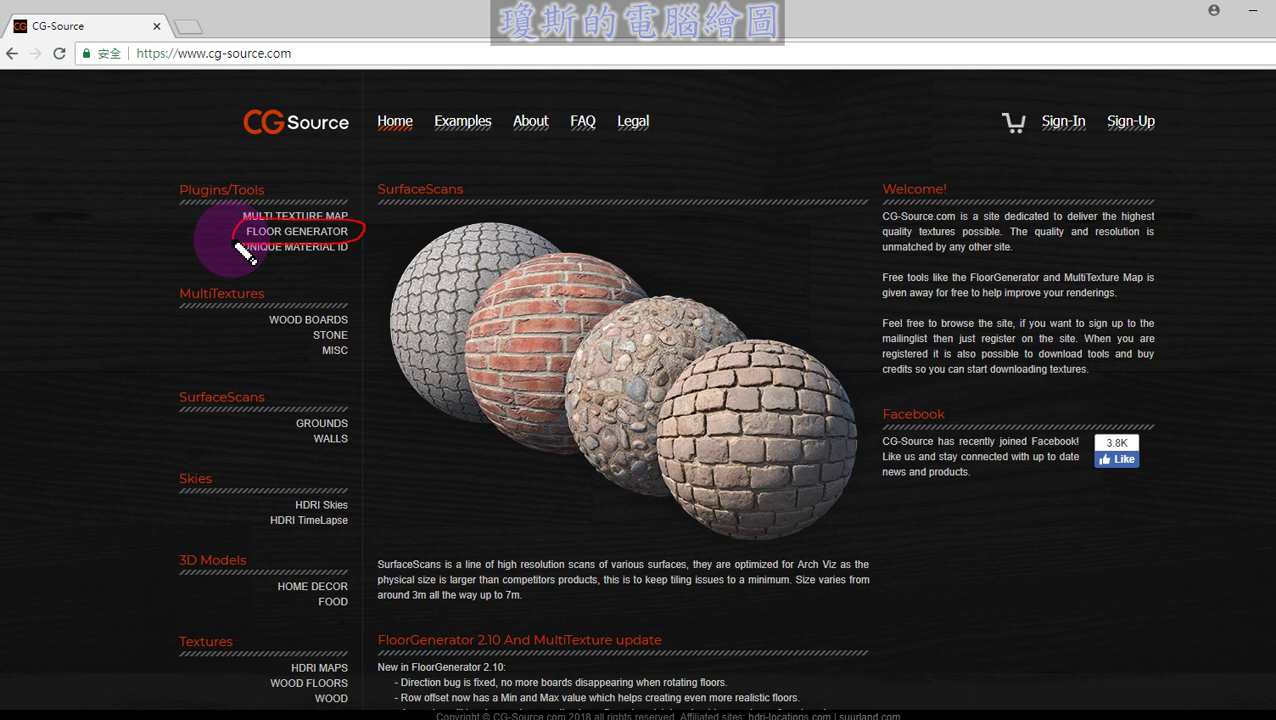
drag(204, 225, 263, 172)
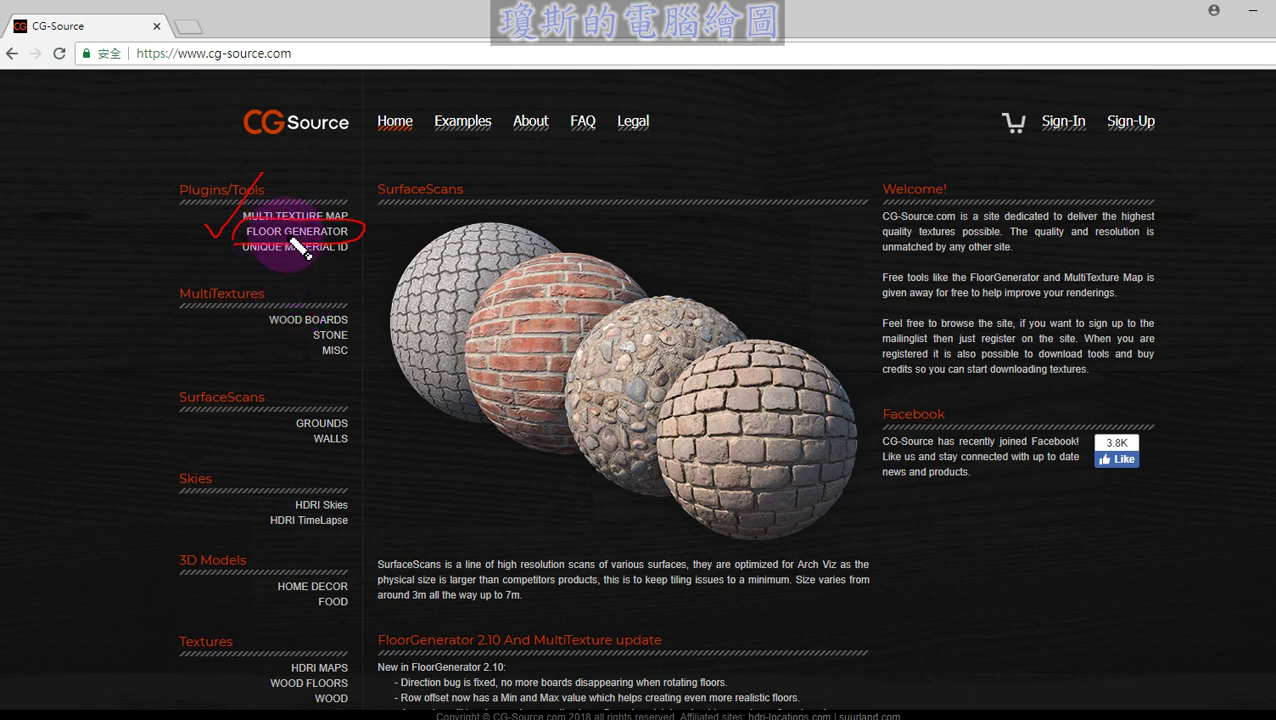
key(Escape)
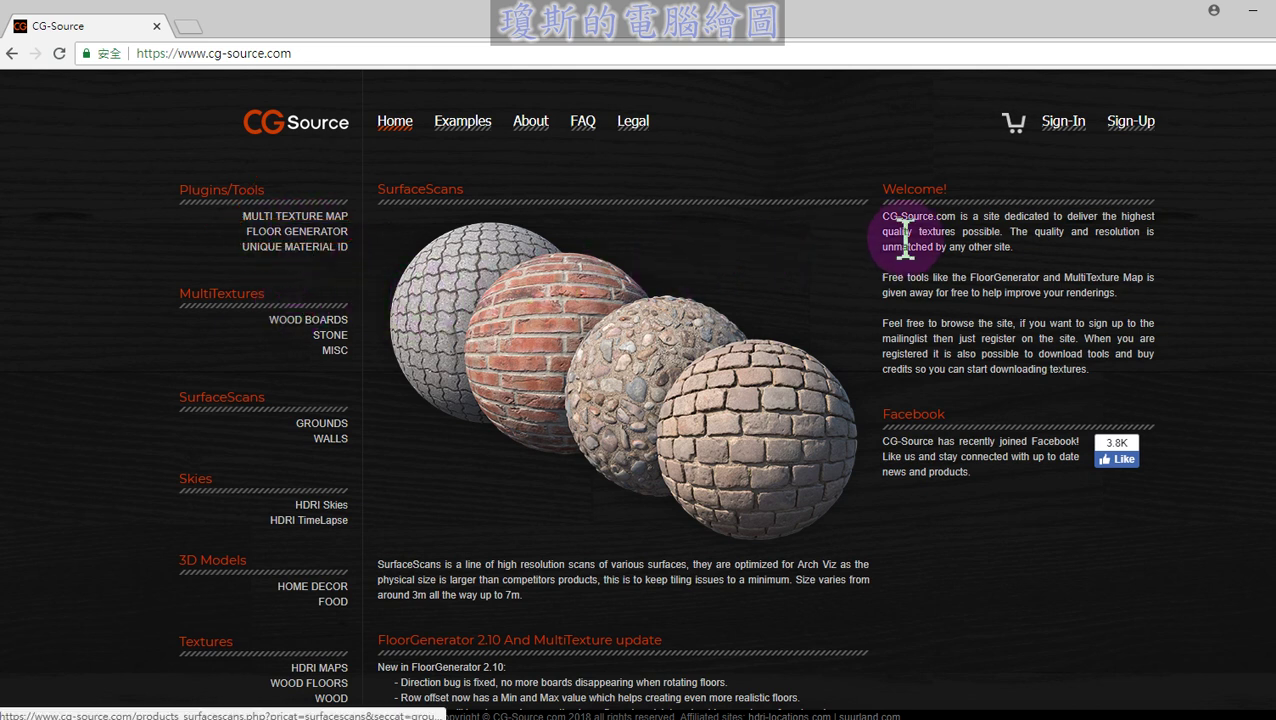
click(1253, 12)
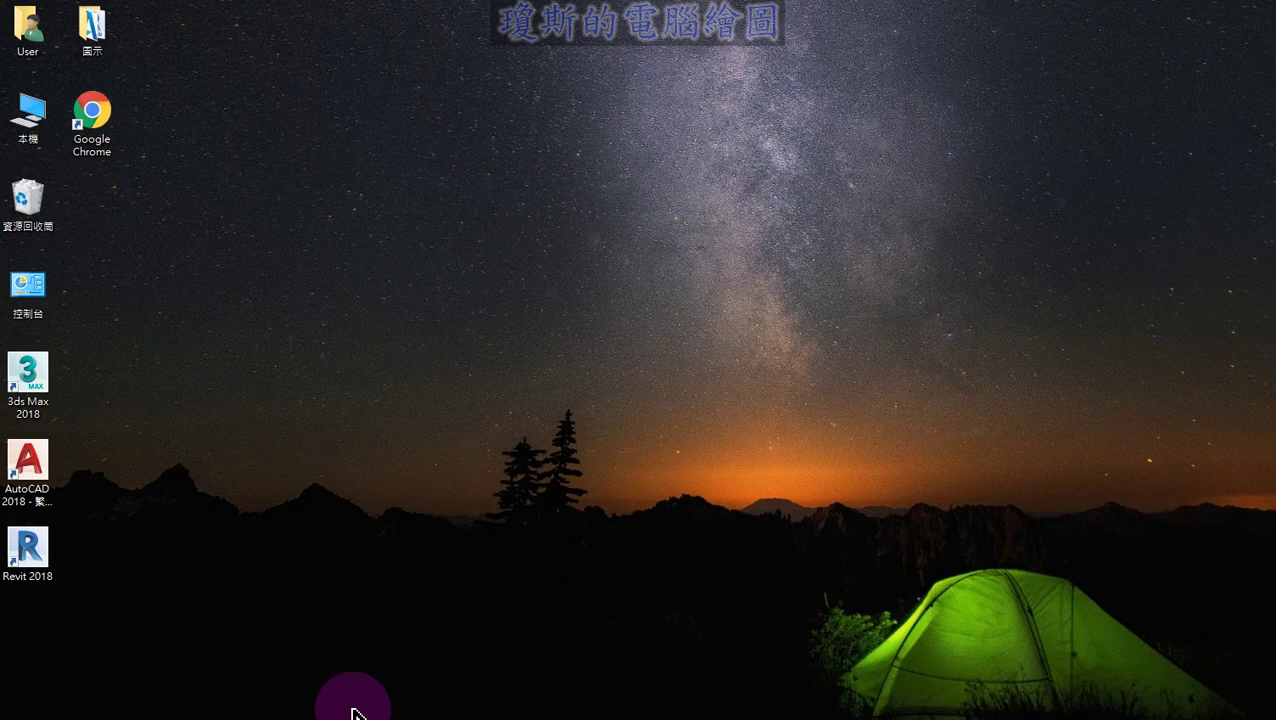
- Restore the File Explorer window at E:\JONES listing the two FloorGenerator .dlm files
click(220, 708)
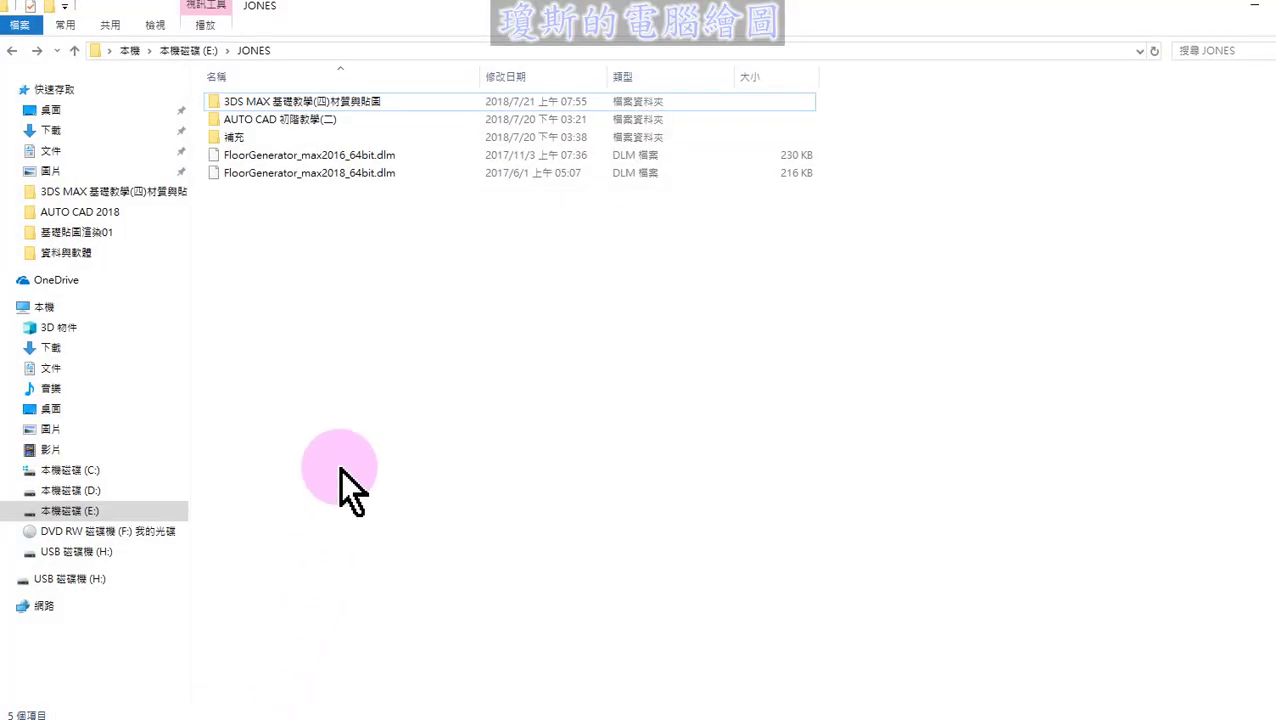
- Copy FloorGenerator_max2018_64bit.dlm, then open This PC from the desktop
click(272, 159)
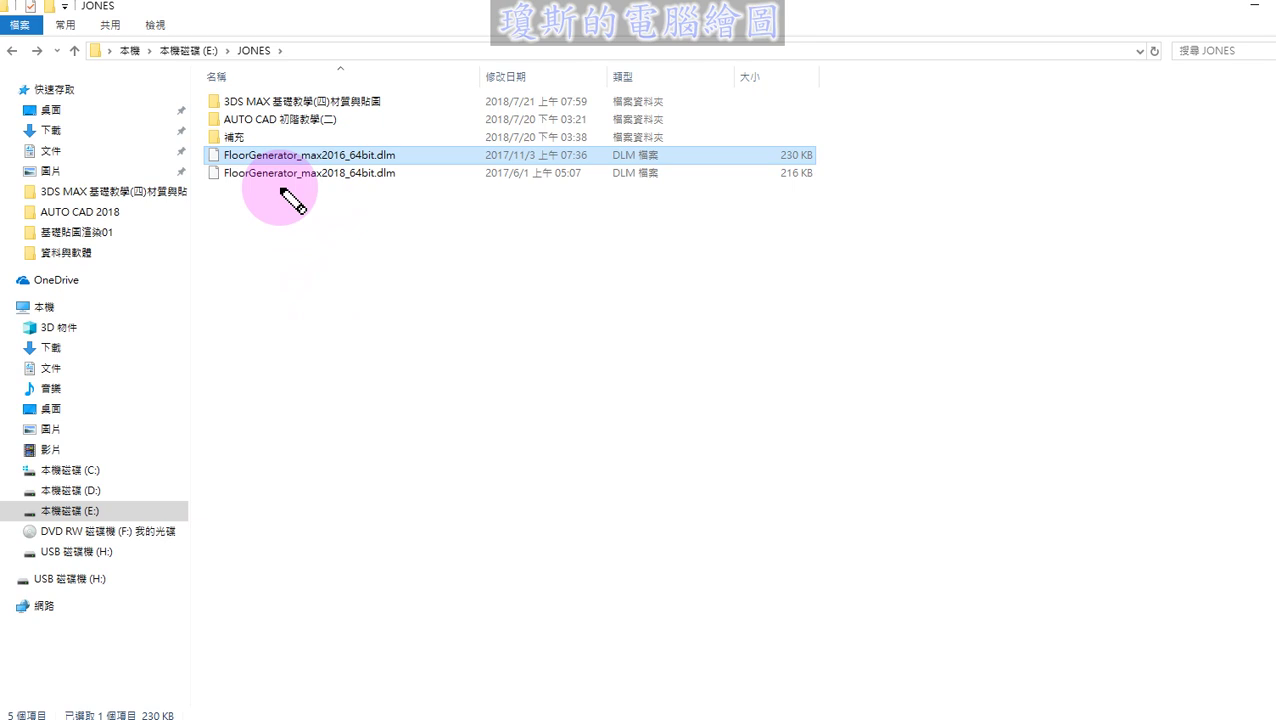
mouse_move(268, 186)
mouse_down()
mouse_move(318, 162)
mouse_move(258, 196)
mouse_move(350, 183)
mouse_up()
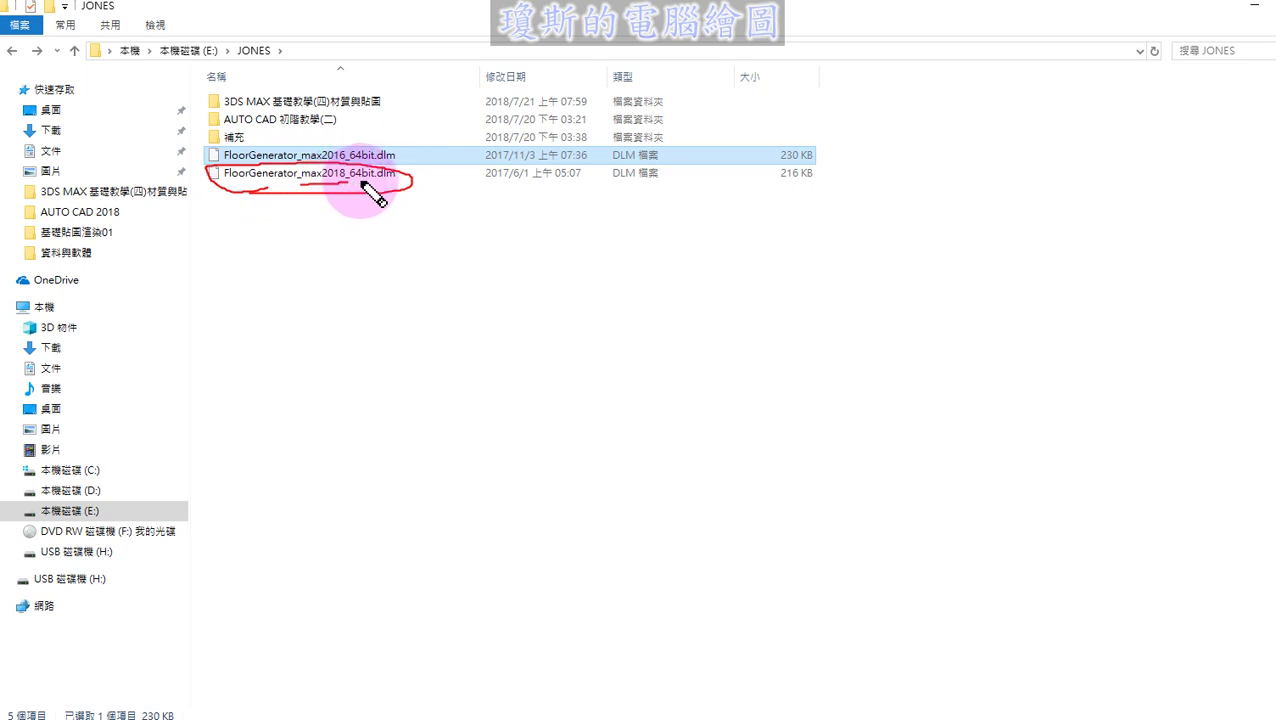
click(336, 179)
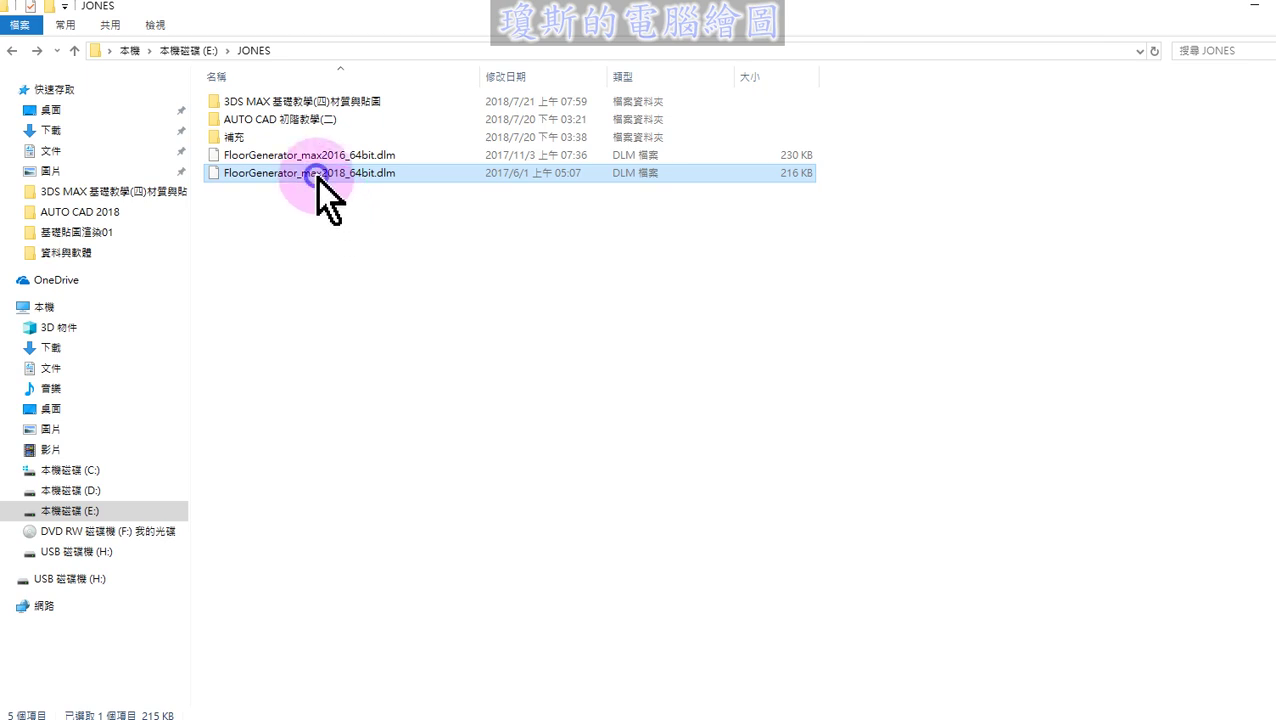
right_click(317, 178)
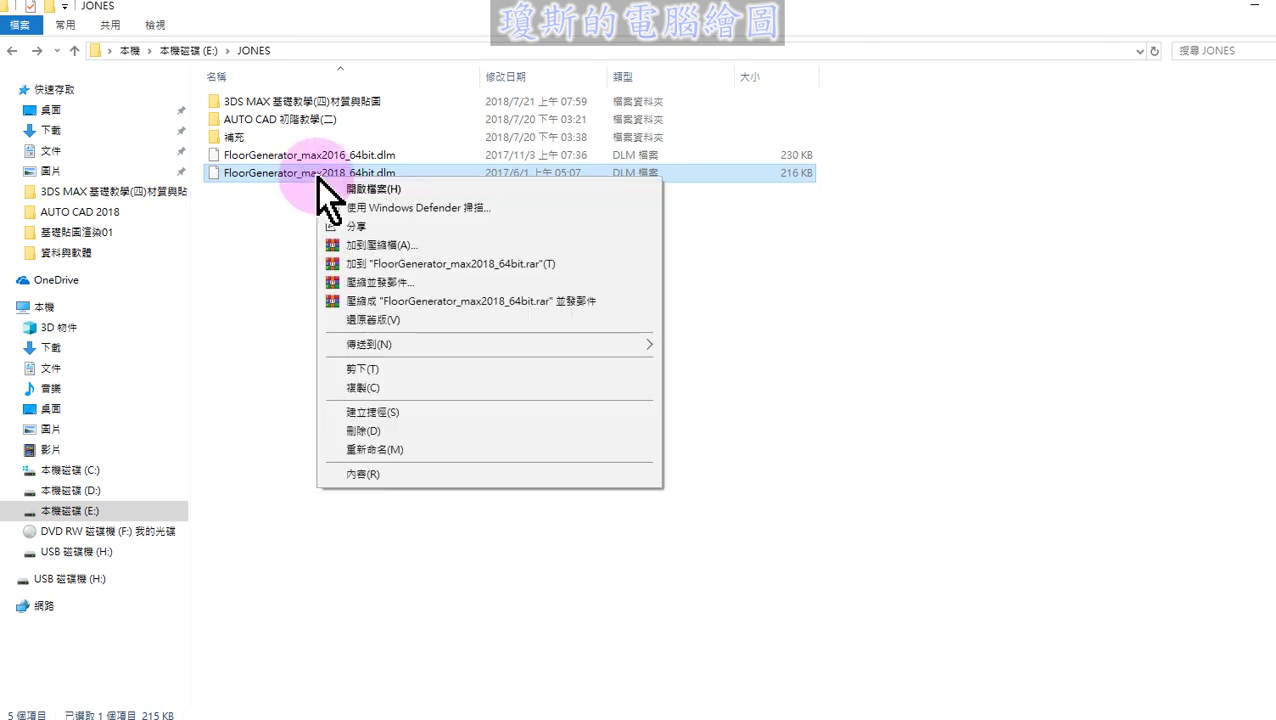
click(396, 389)
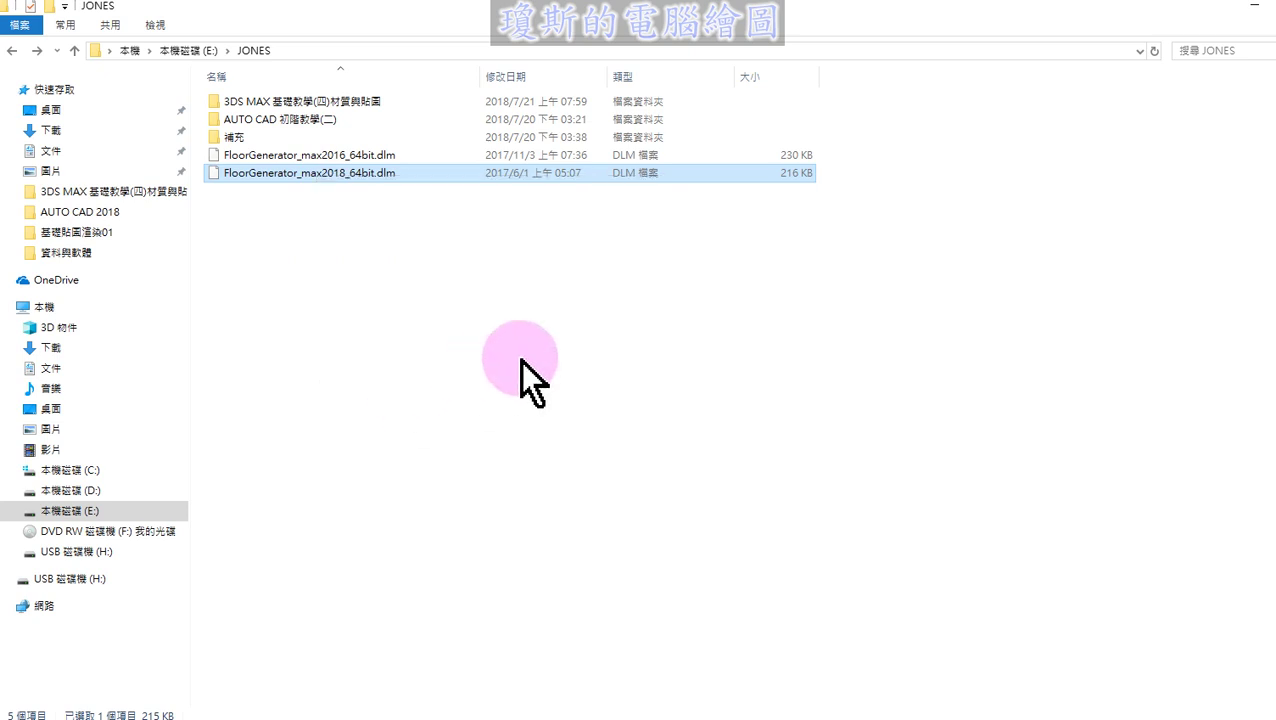
click(1254, 5)
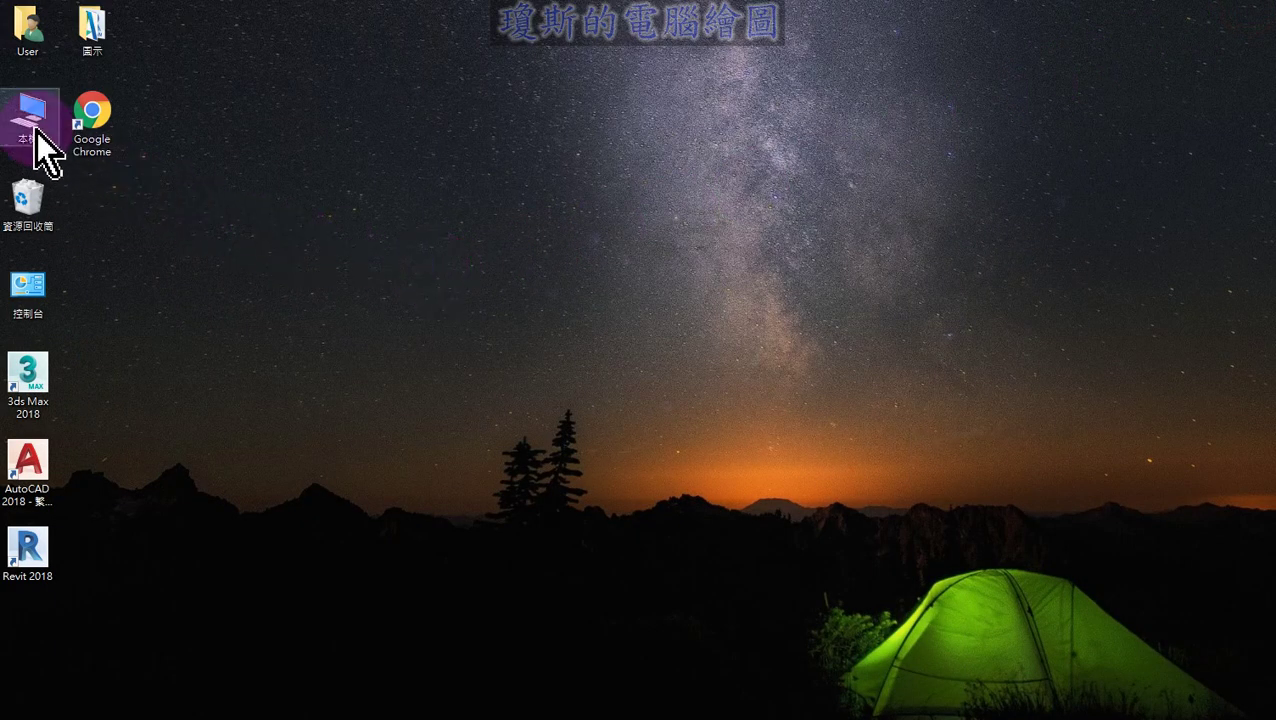
double_click(36, 131)
- Navigate to C:\Program Files\Autodesk\3ds Max 2018 and select the Plugins folder
click(265, 242)
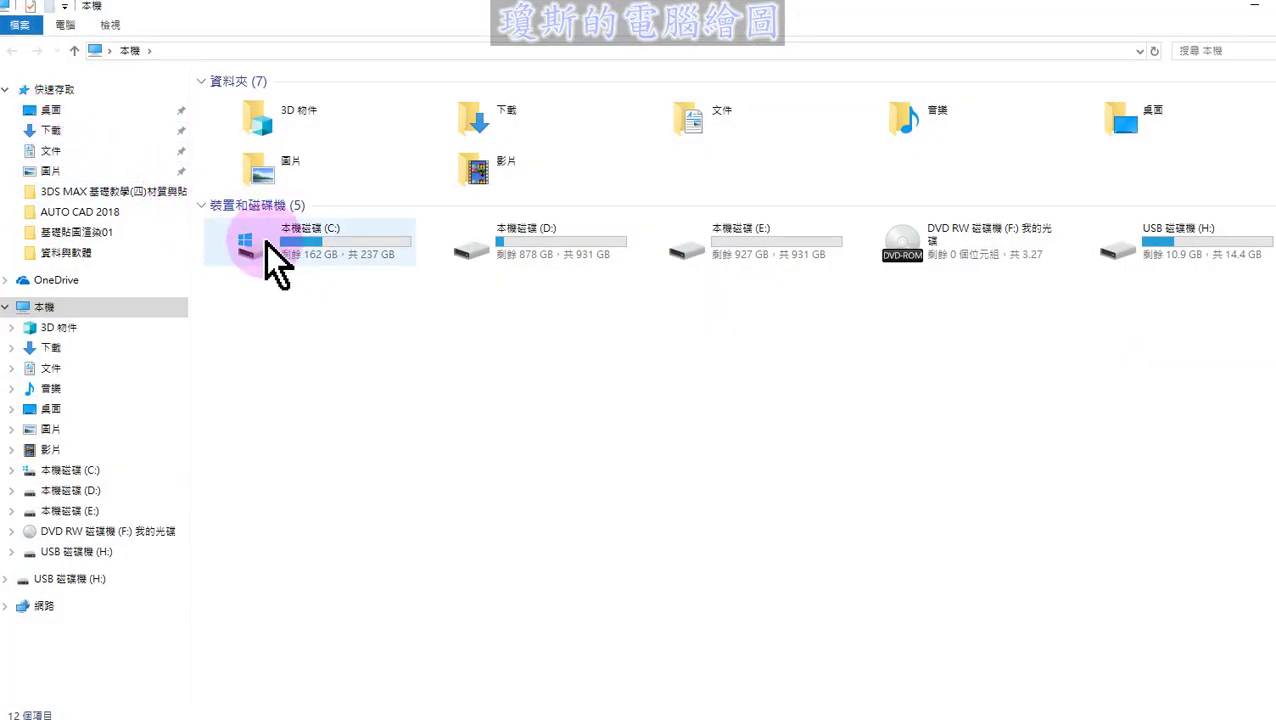
double_click(315, 245)
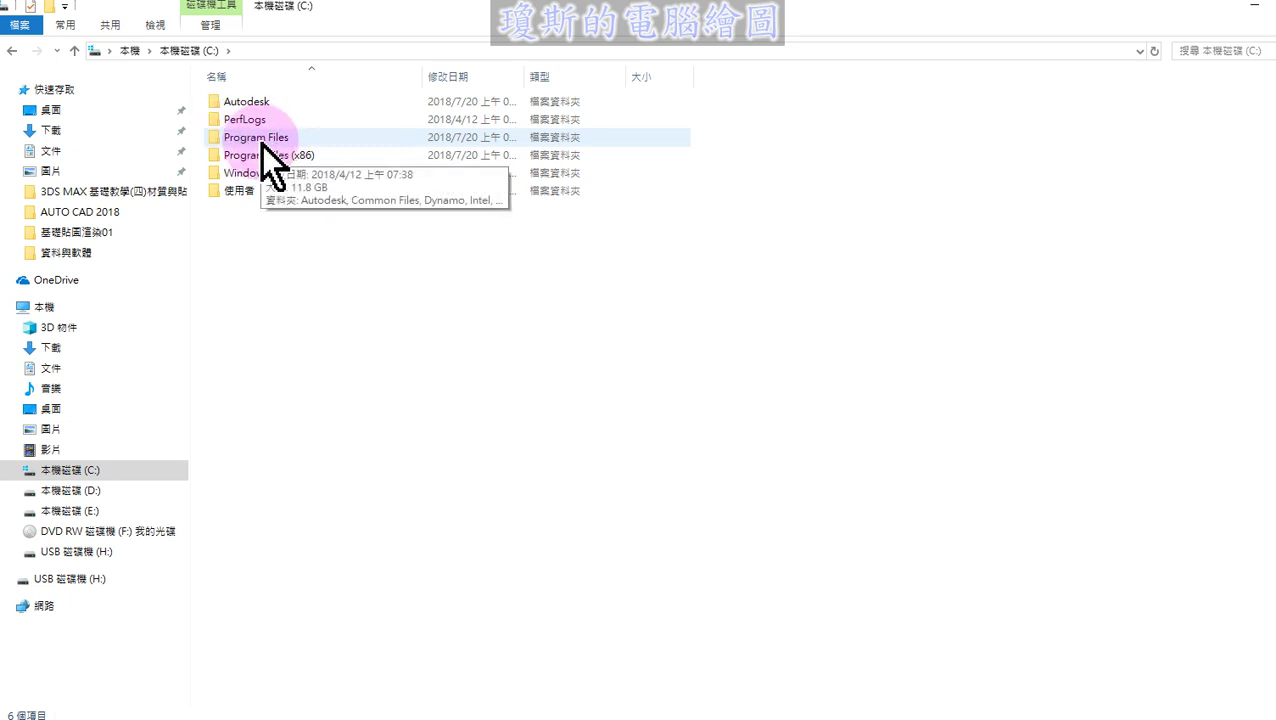
double_click(261, 145)
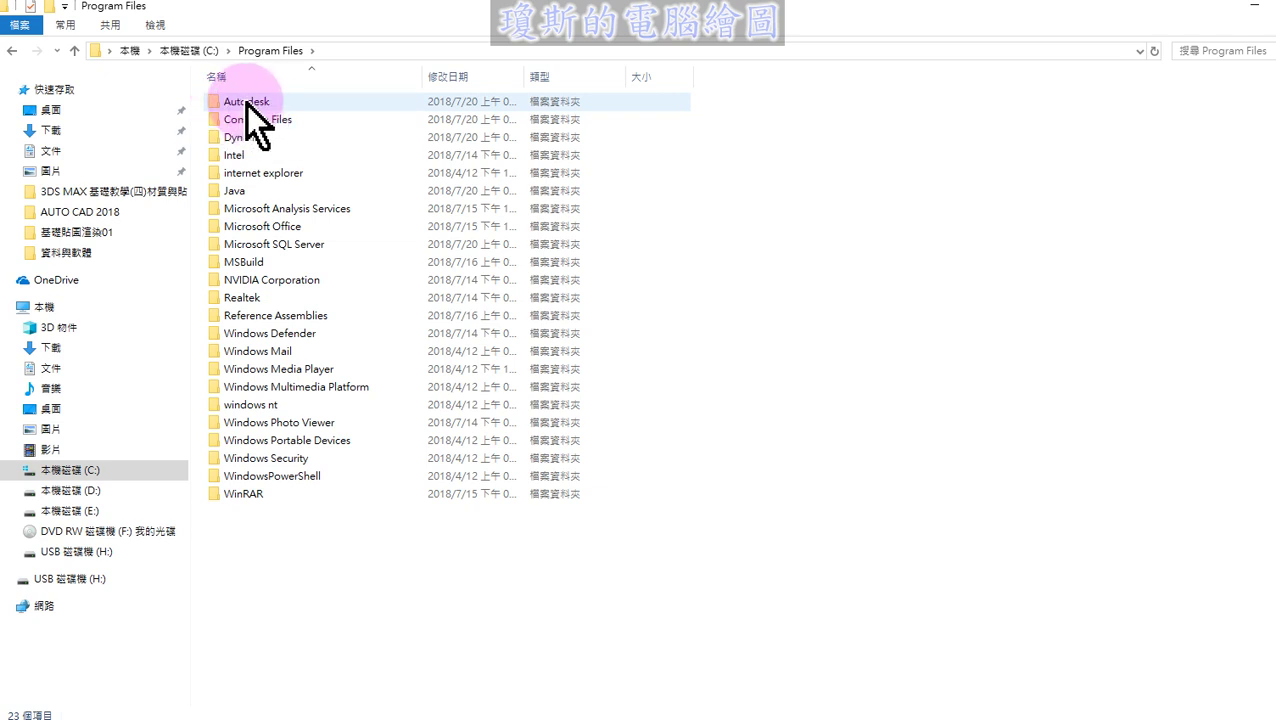
double_click(259, 108)
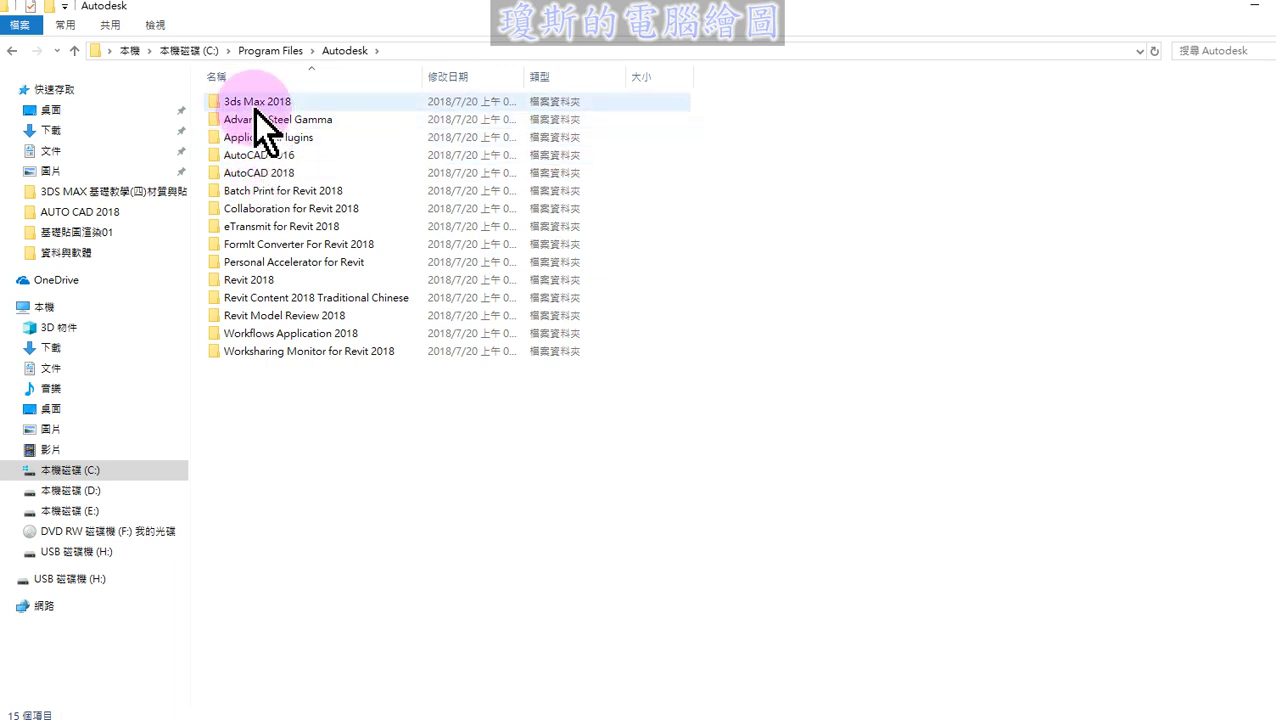
double_click(252, 104)
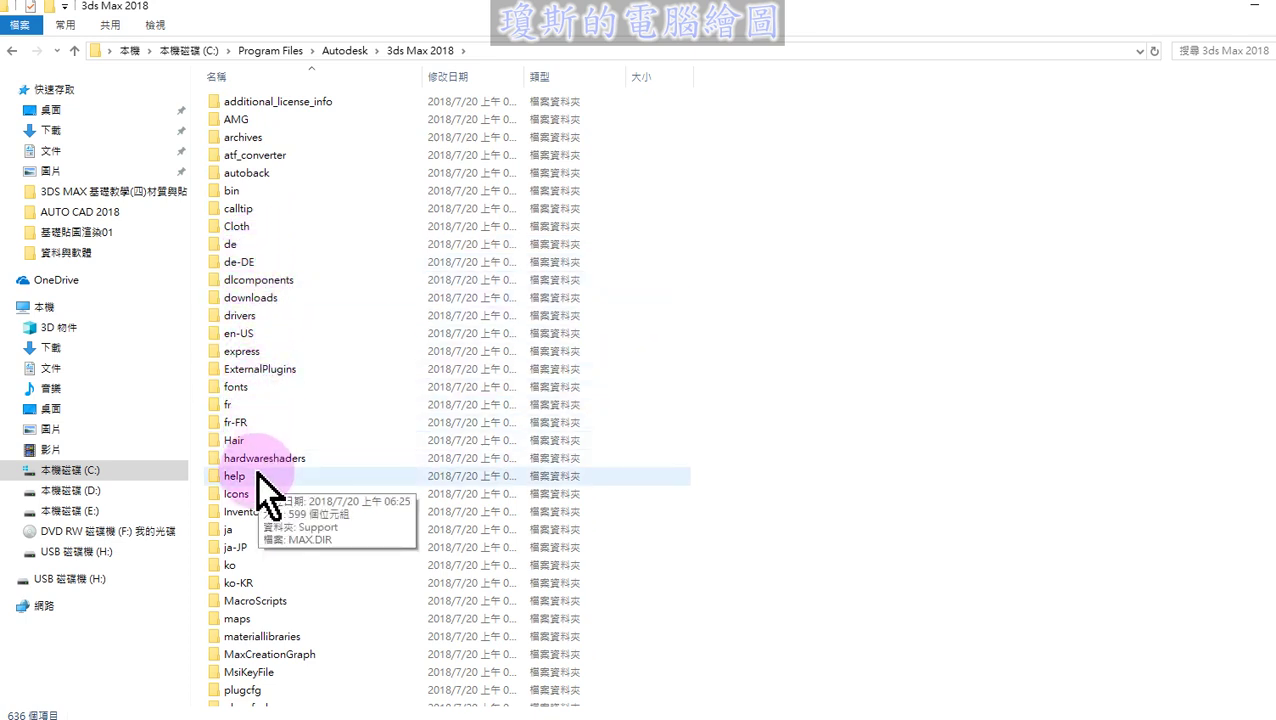
scroll(257, 473, down, 1)
scroll(257, 473, down, 2)
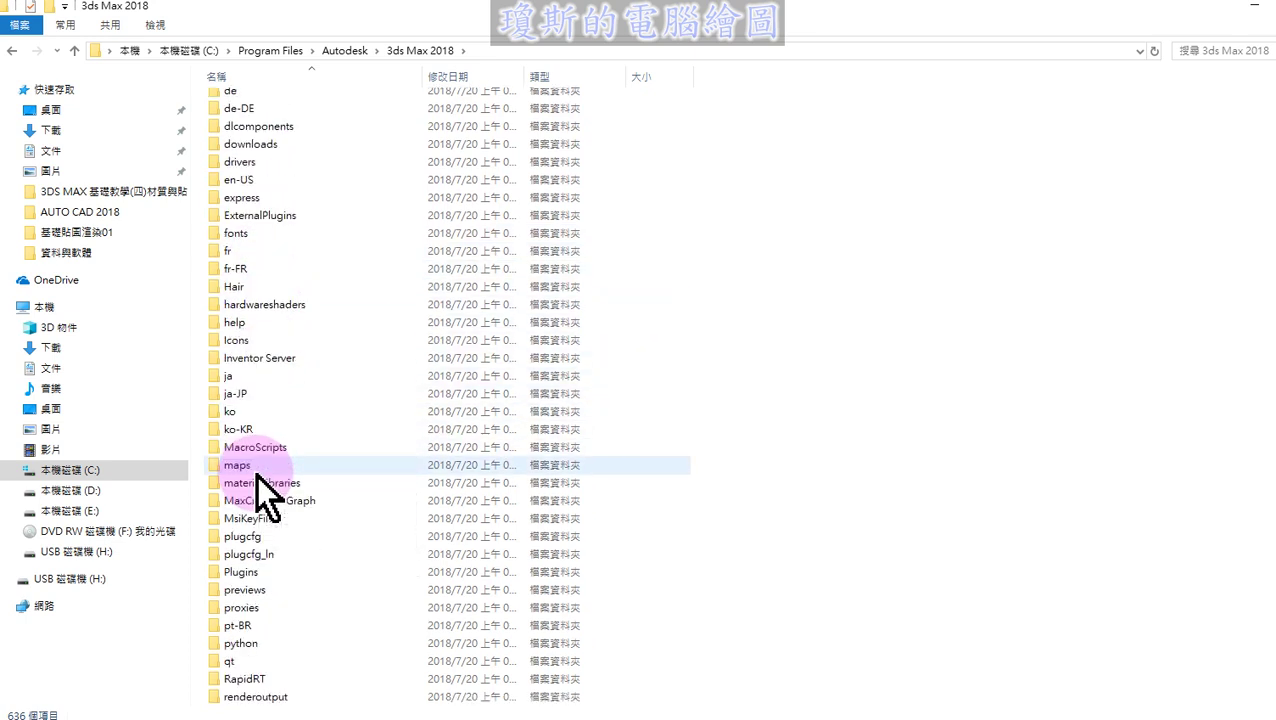
click(245, 574)
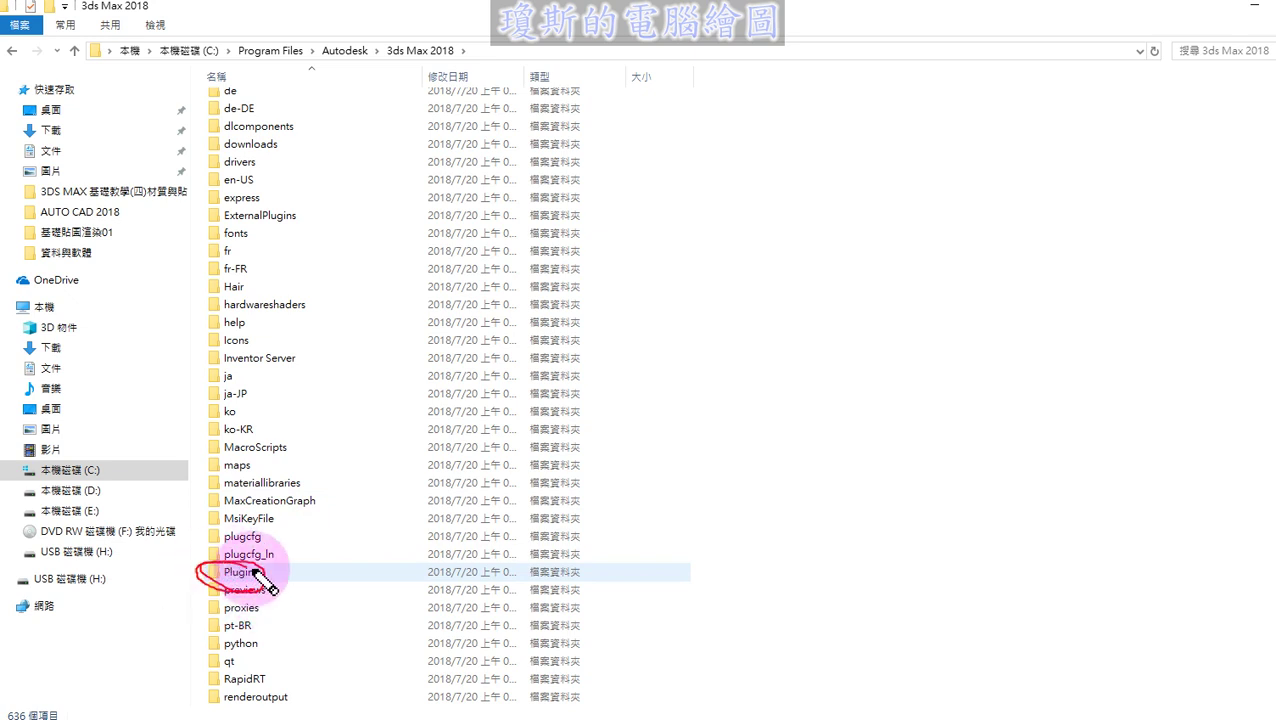
- Confirm FloorGenerator_max2018_64bit.dlm sits in the Plugins folder beside MAXtoA and NVIDIA
double_click(241, 577)
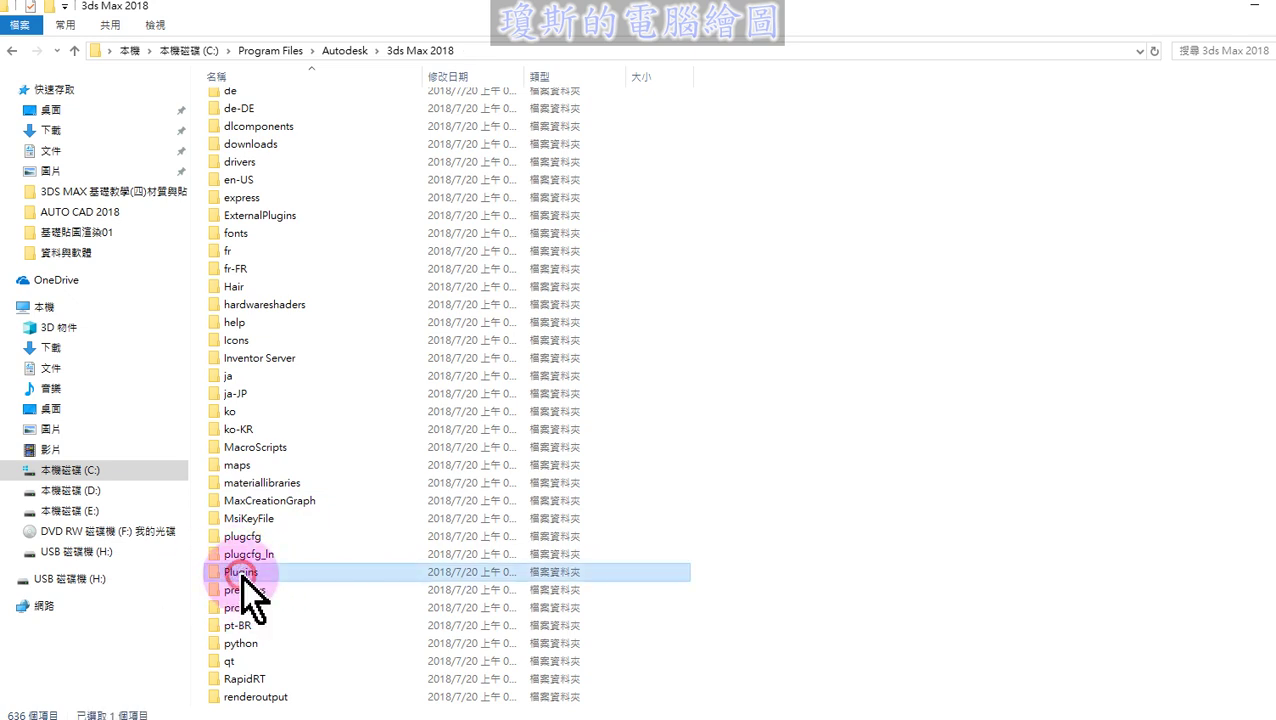
right_click(286, 338)
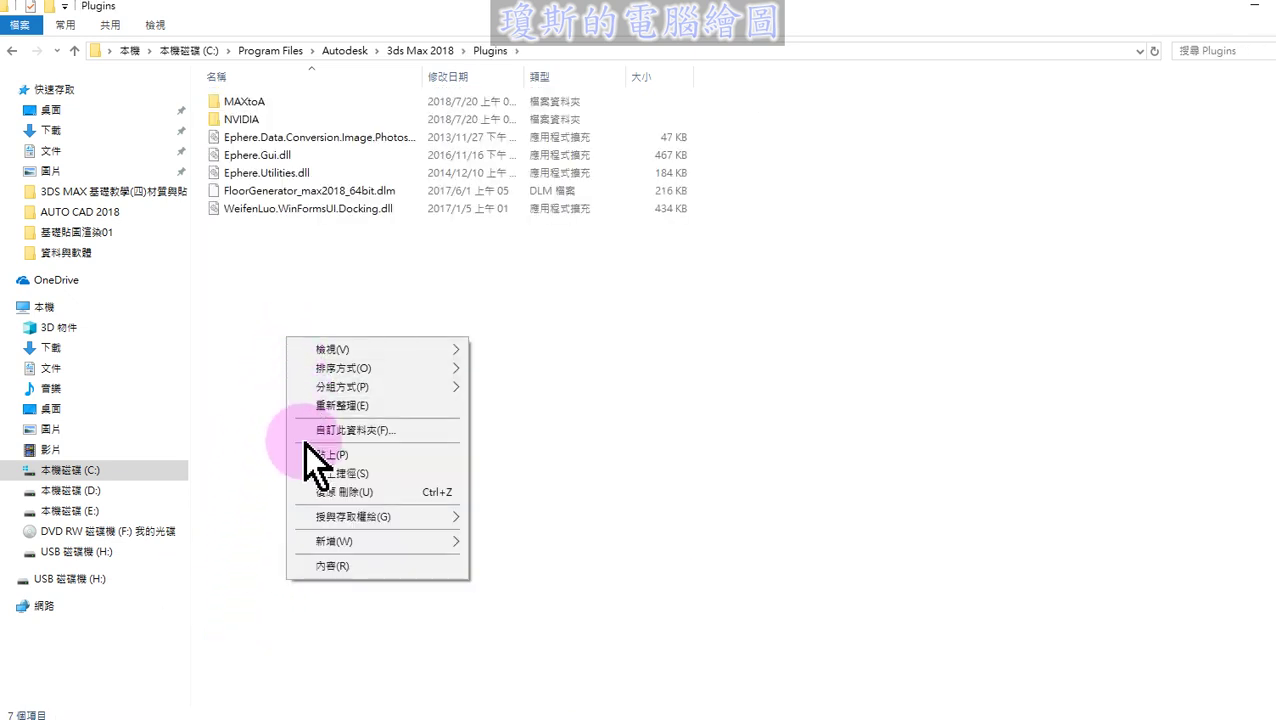
click(259, 247)
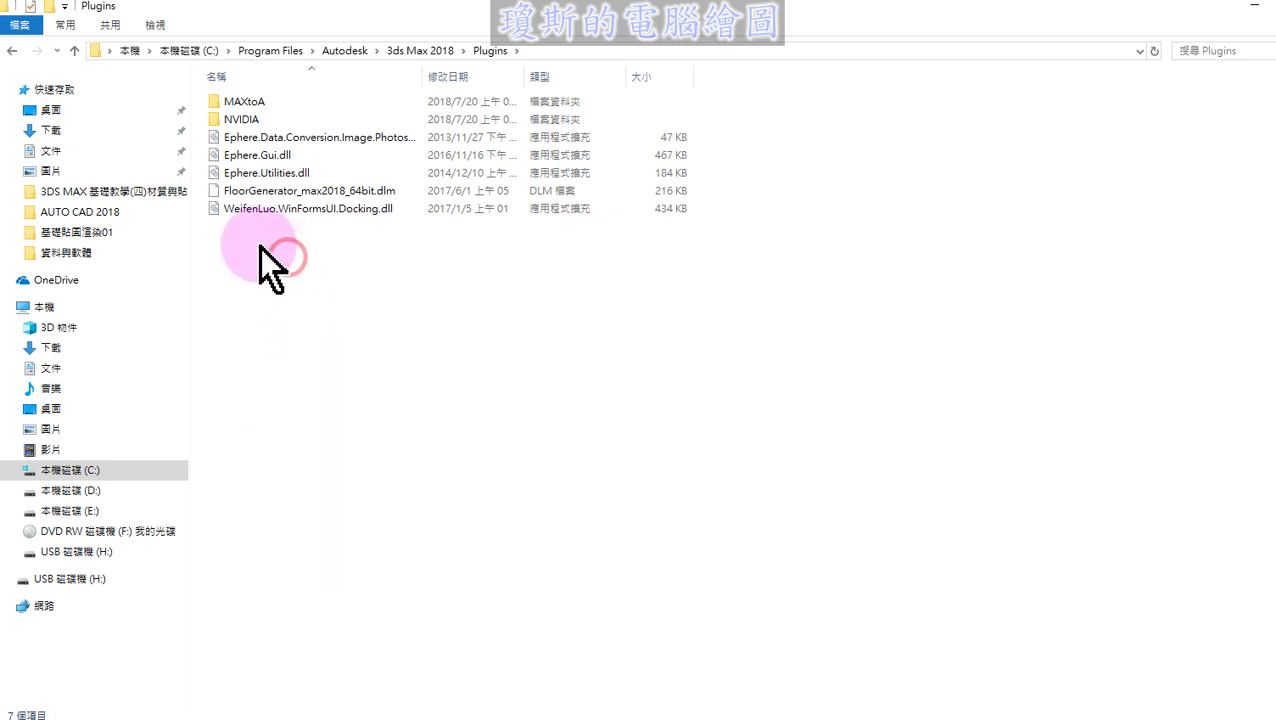
drag(213, 203, 300, 190)
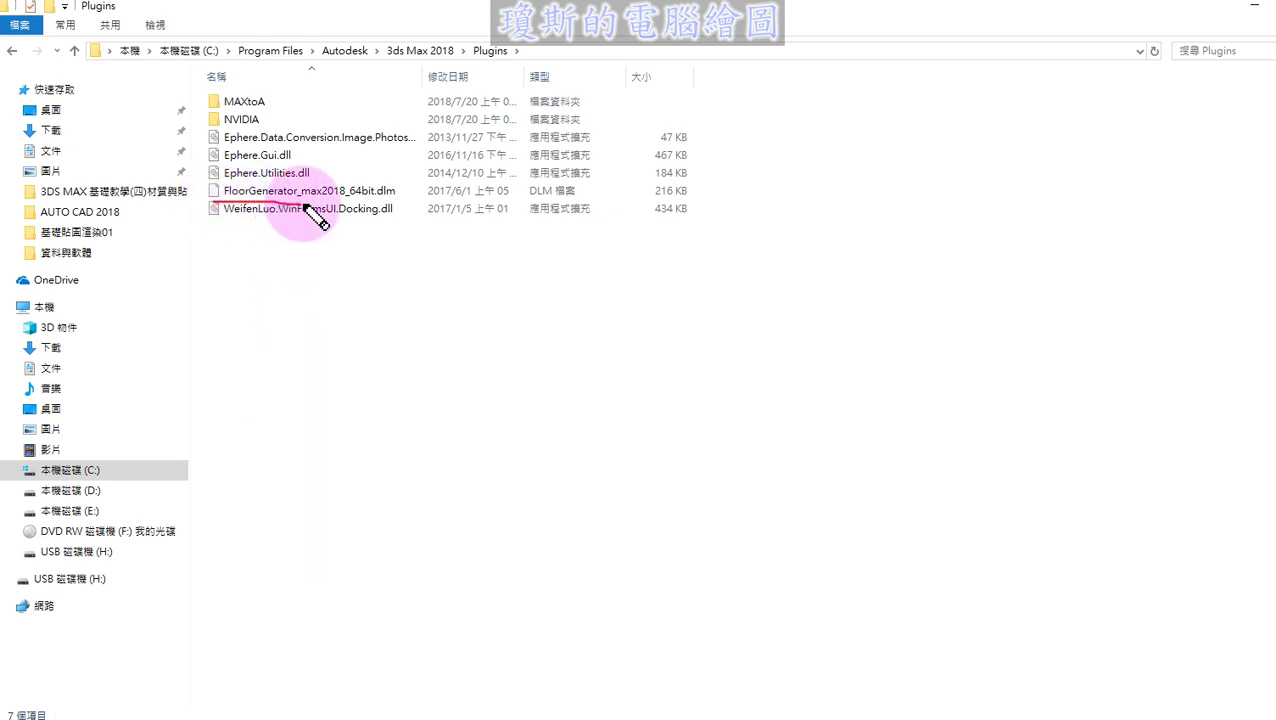
click(312, 300)
drag(170, 66, 508, 62)
mouse_move(170, 46)
mouse_down()
mouse_move(510, 58)
mouse_move(482, 80)
mouse_up()
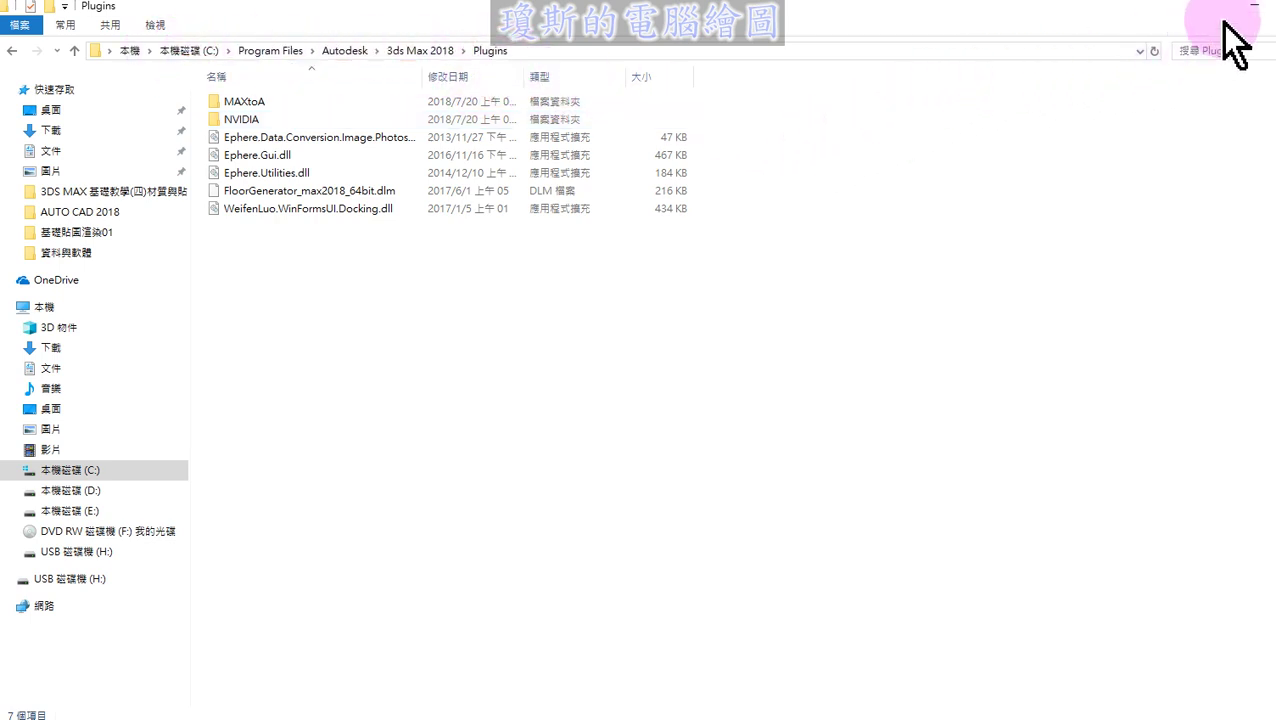
- Minimize Explorer and bring up the 3ds Max 2018 desktop shortcut's context menu
click(1254, 8)
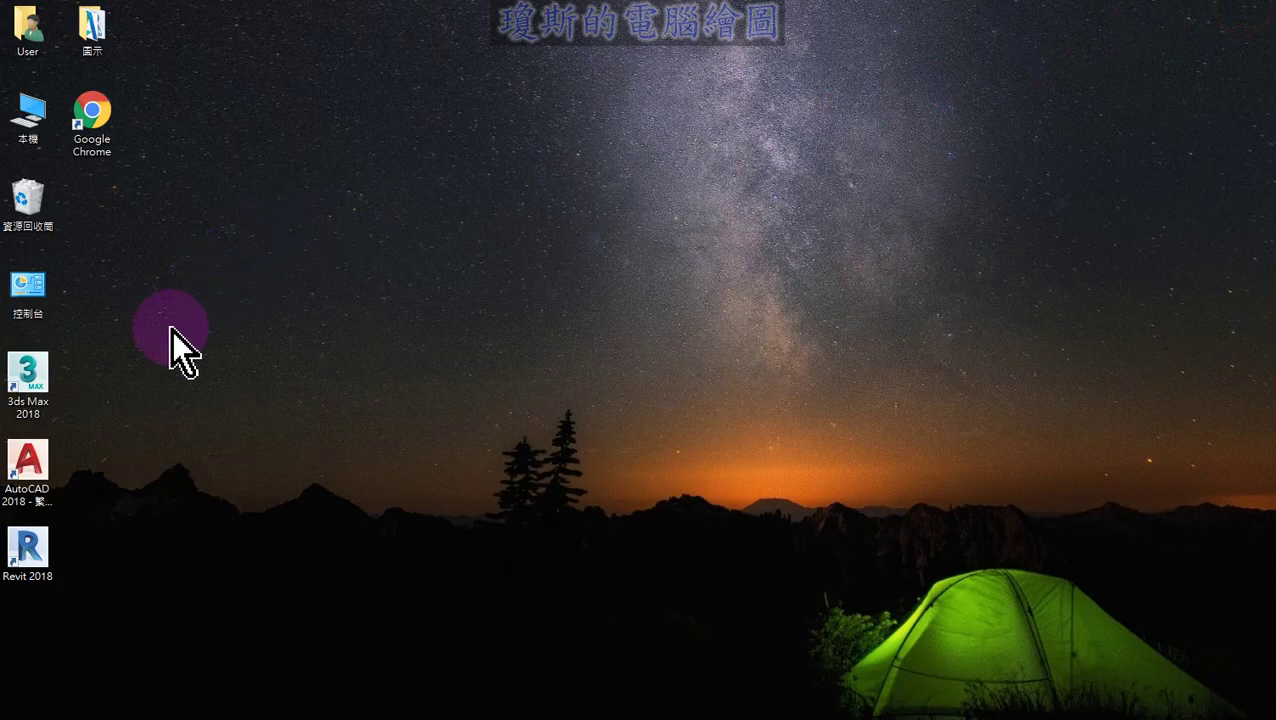
mouse_move(72, 332)
mouse_down()
mouse_move(10, 400)
mouse_move(104, 342)
mouse_move(40, 441)
mouse_move(28, 340)
mouse_up()
mouse_move(150, 352)
mouse_down()
mouse_move(220, 328)
mouse_move(117, 368)
mouse_up()
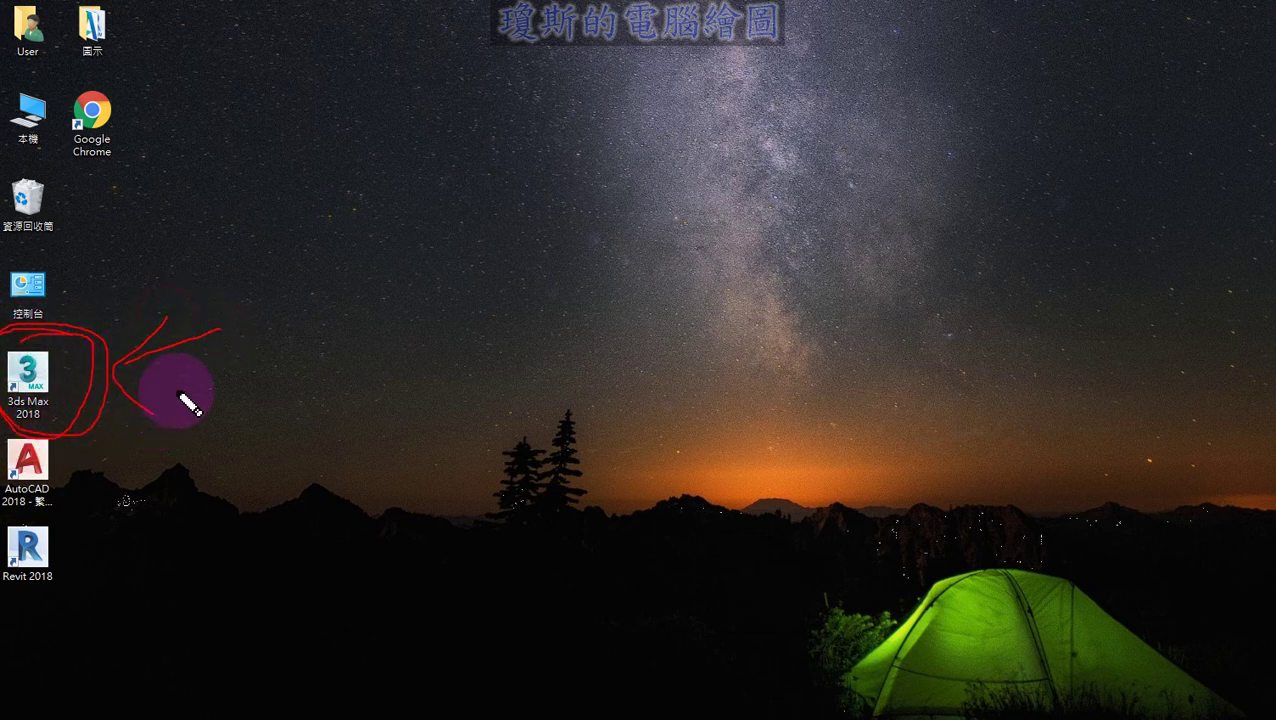
key(Escape)
click(36, 375)
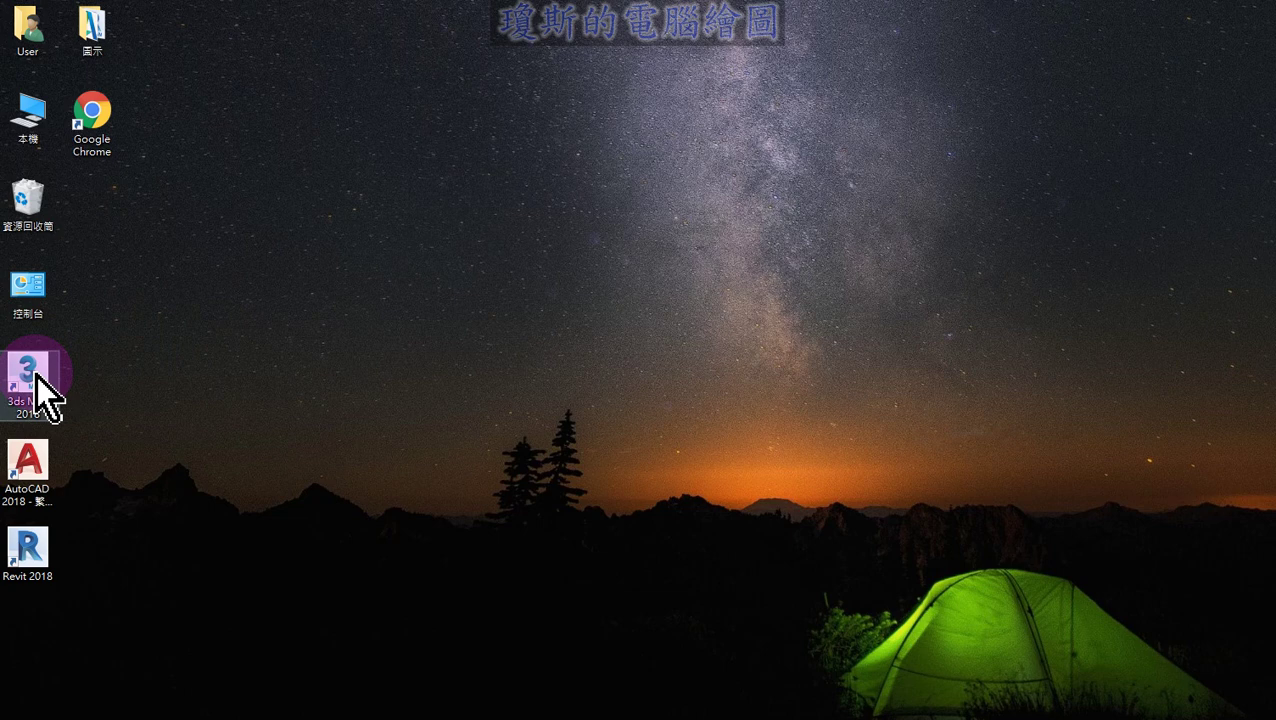
right_click(36, 374)
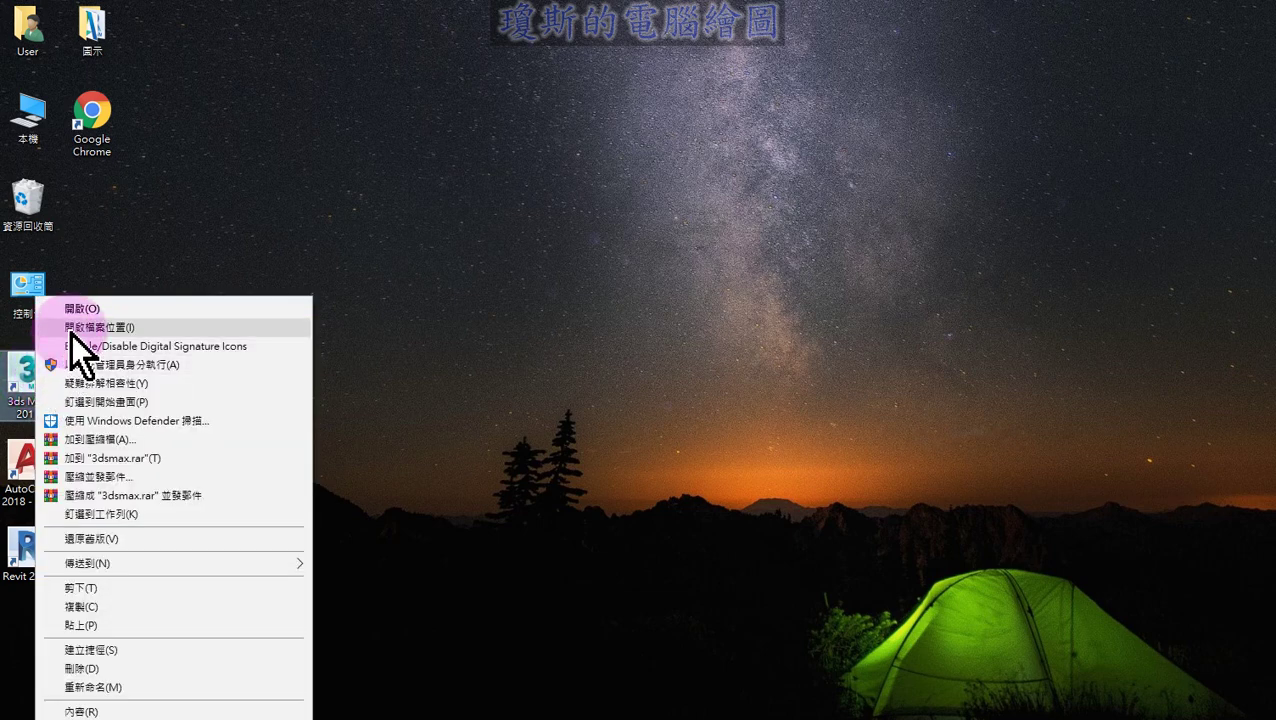
- Go to the 3ds Max 2018 shortcut's file location and underline the install path
click(72, 327)
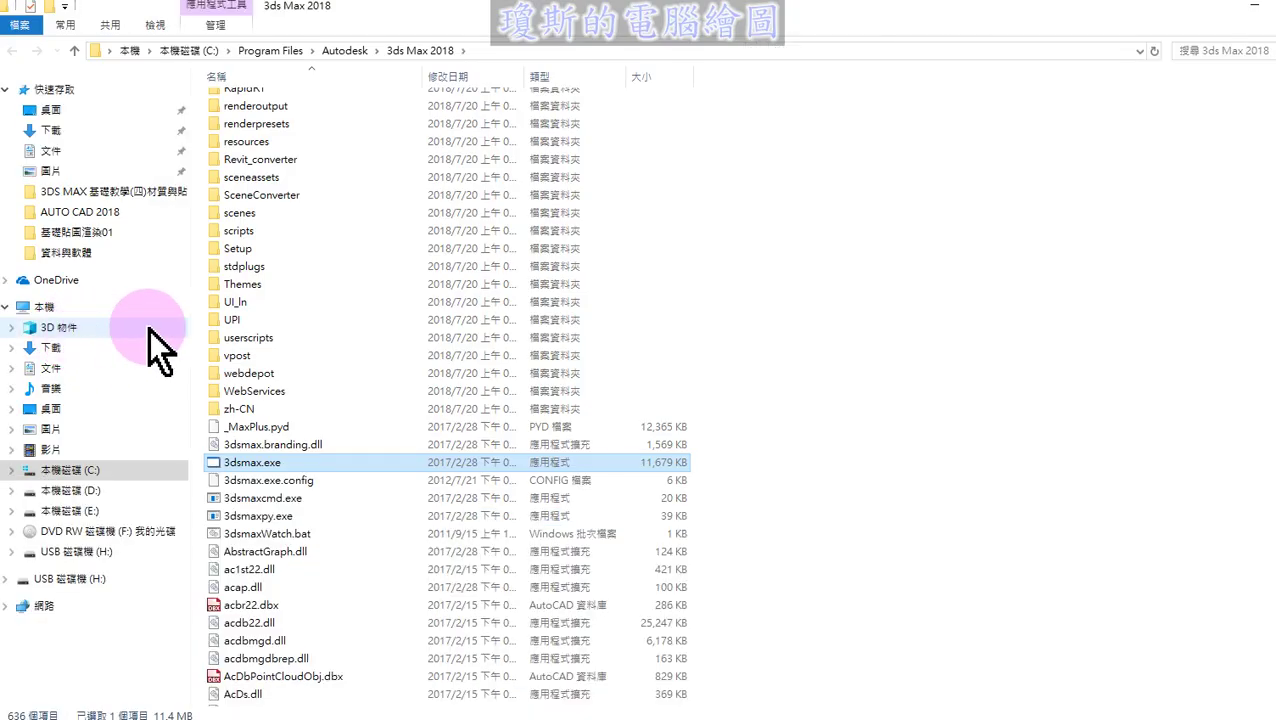
drag(160, 68, 456, 62)
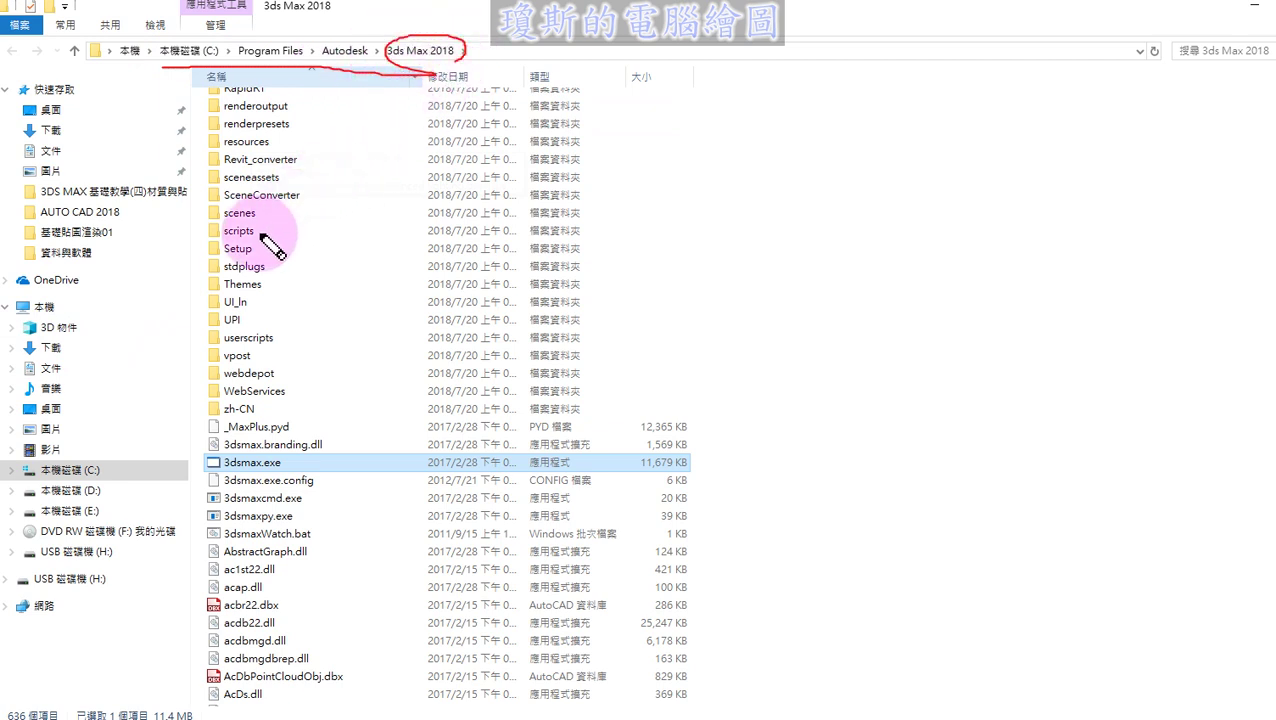
click(262, 232)
scroll(262, 232, up, 4)
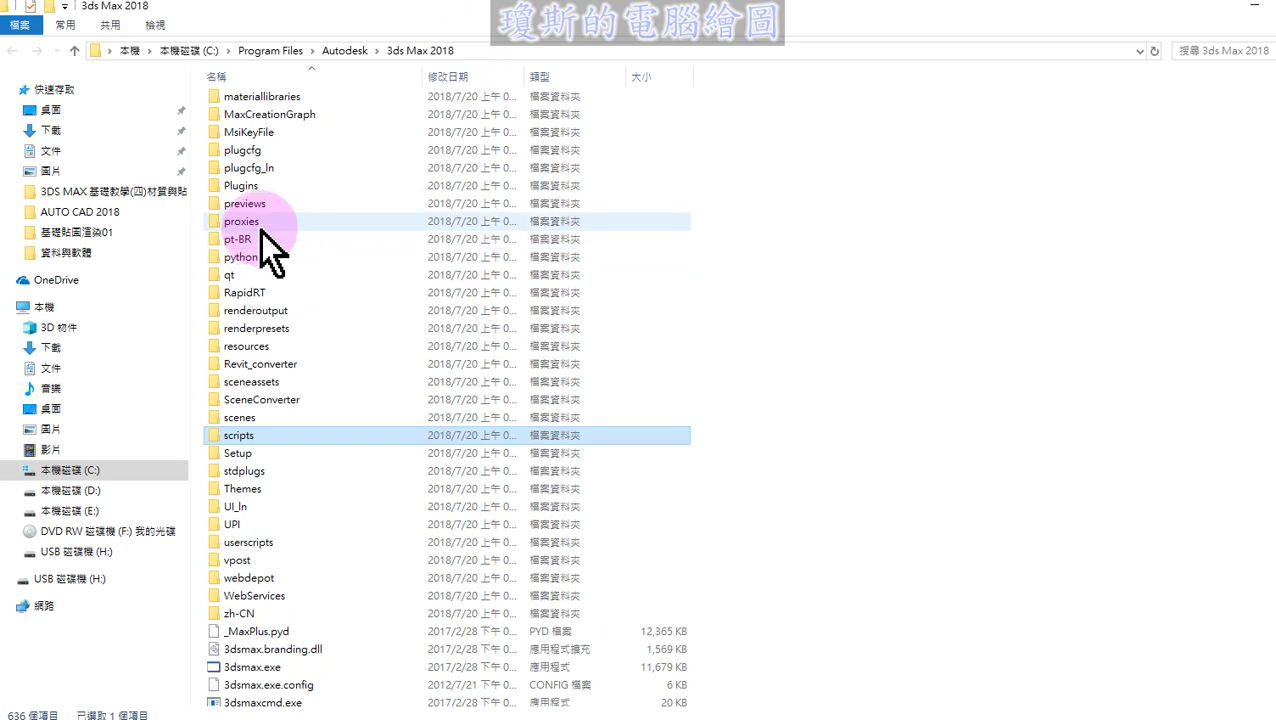
- Check FloorGenerator_max2018_64bit.dlm is in the Plugins folder, then minimize Explorer
click(241, 190)
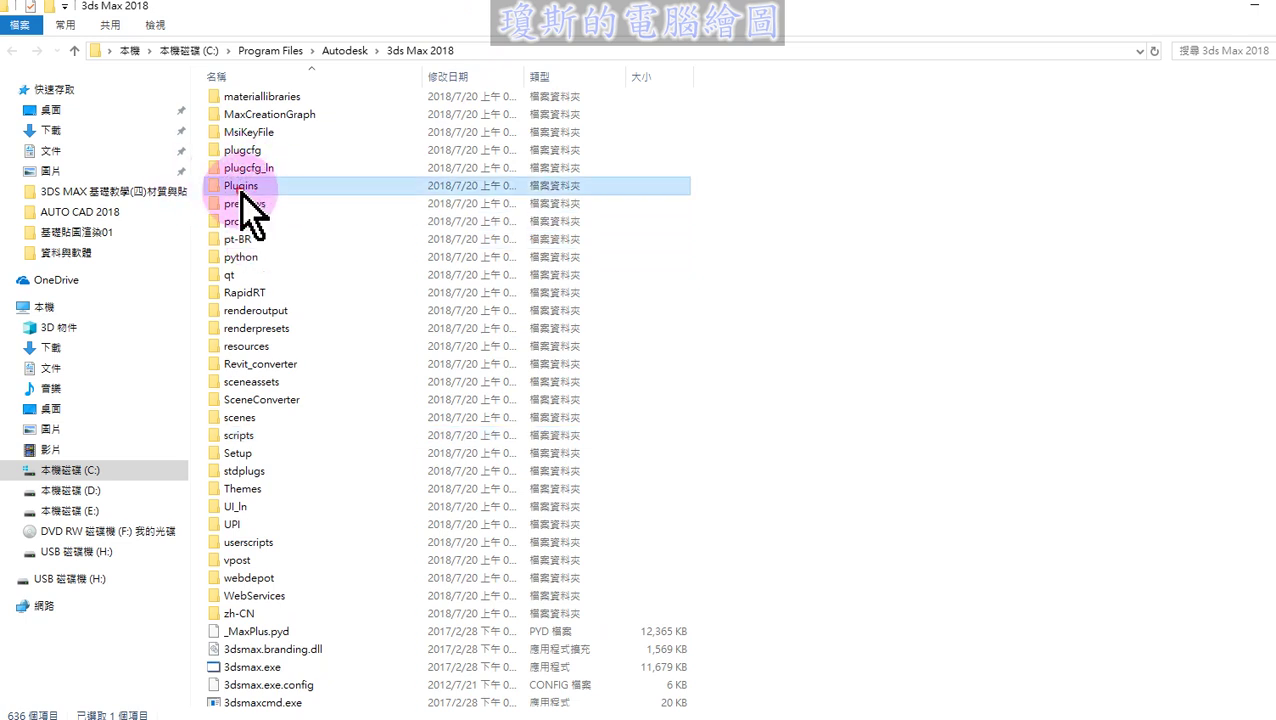
double_click(241, 190)
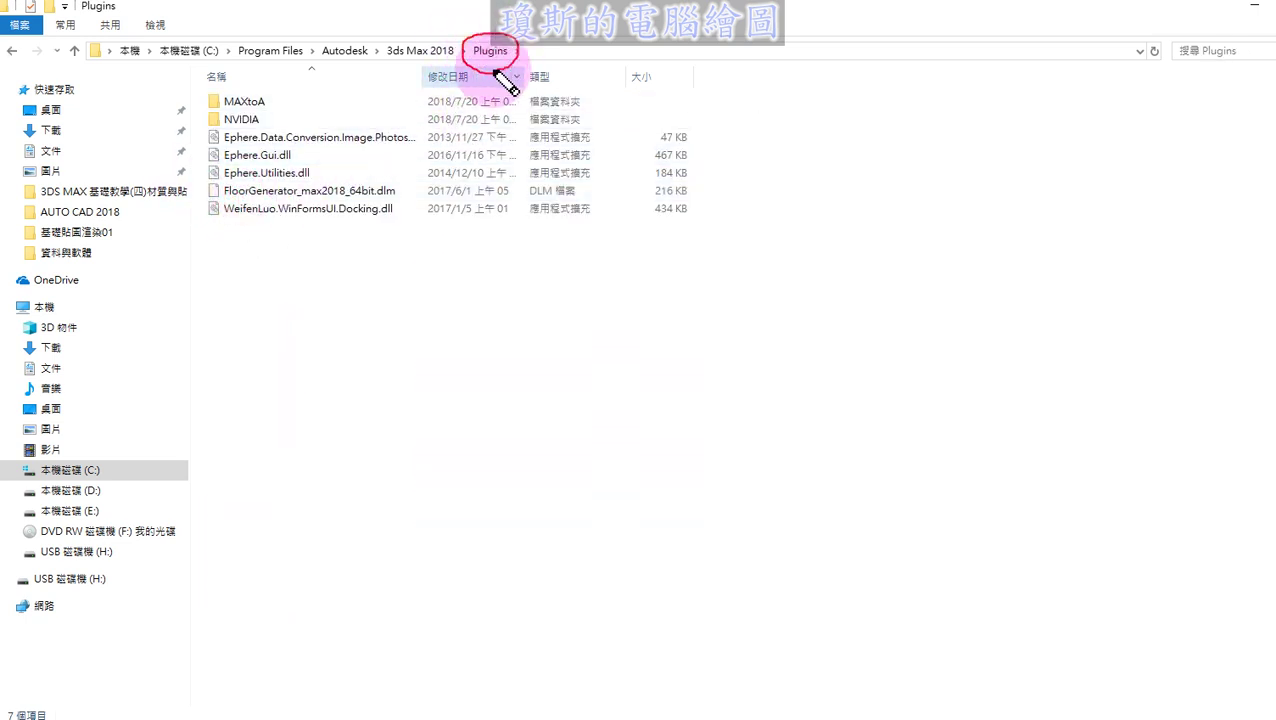
right_click(300, 283)
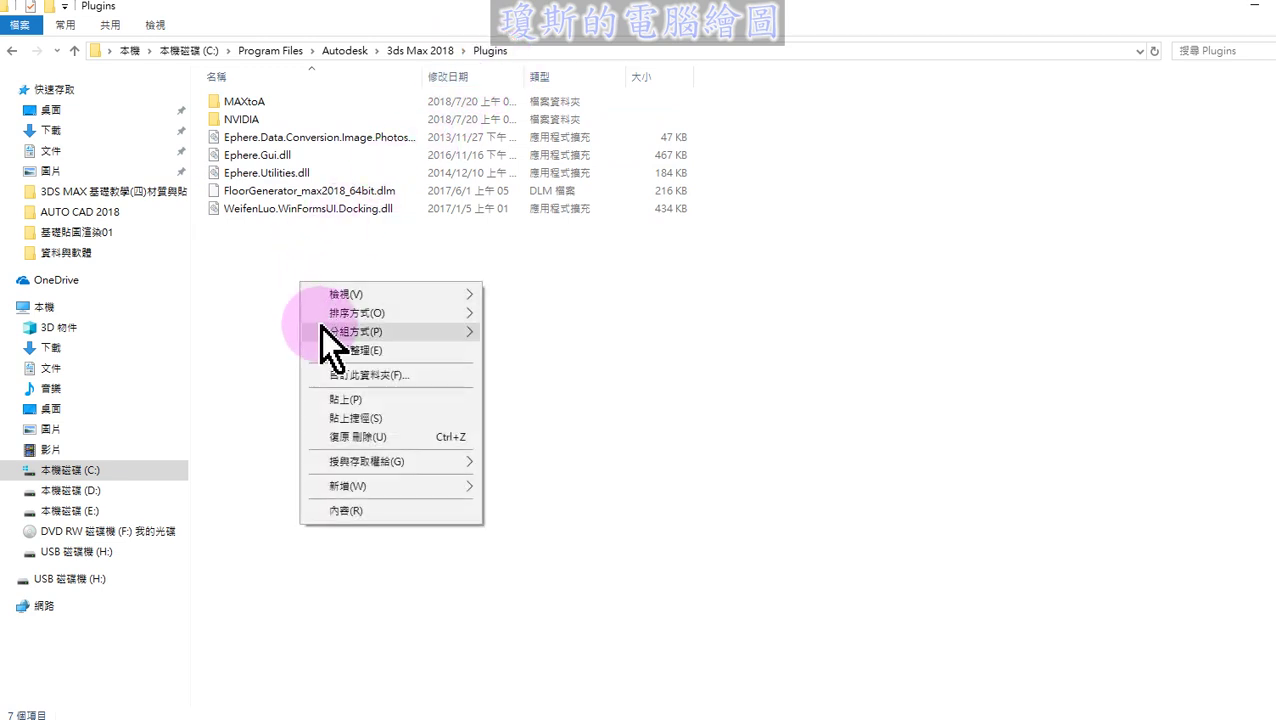
click(218, 201)
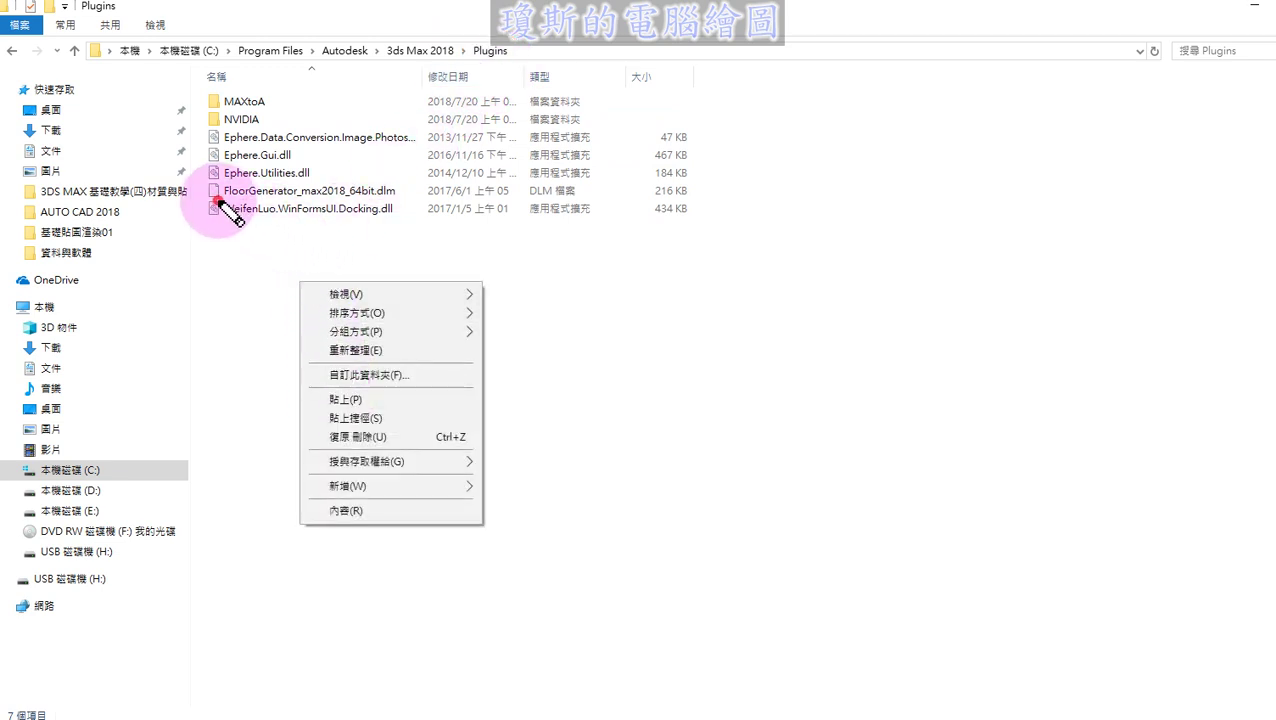
mouse_move(218, 201)
mouse_down()
mouse_move(356, 242)
mouse_move(399, 199)
mouse_move(185, 194)
mouse_up()
key(Escape)
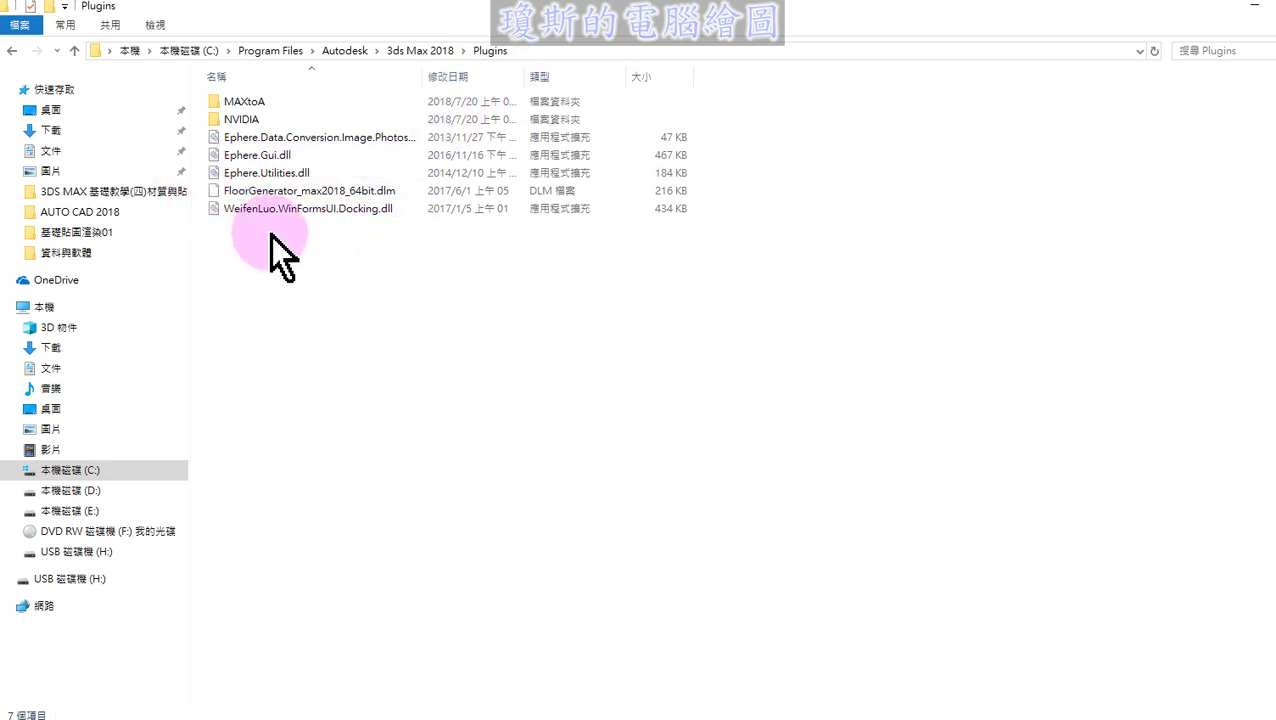
click(1244, 5)
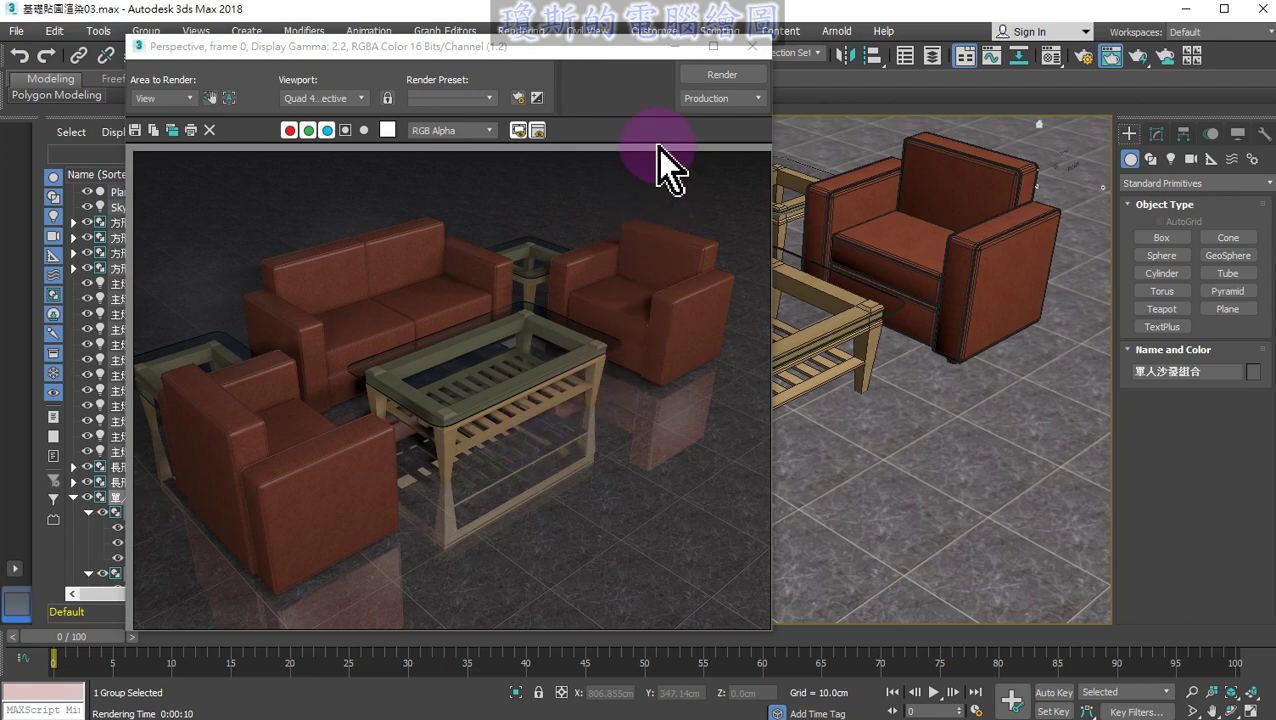
- Minimize the Rendered Frame Window and reframe the Perspective view for a wide look at the sofa scene
click(675, 47)
scroll(657, 333, up, 3)
scroll(657, 333, down, 5)
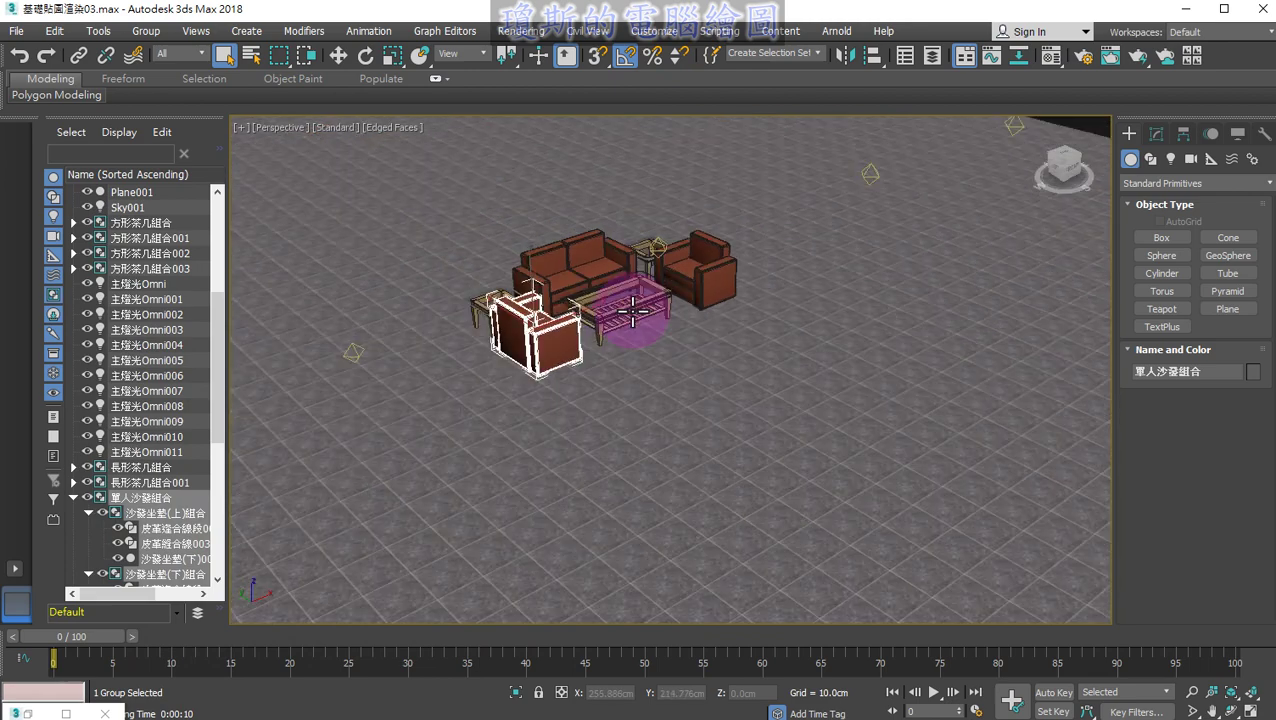
scroll(641, 307, down, 3)
mouse_move(641, 307)
alt+middle_down()
mouse_move(763, 381)
mouse_move(658, 418)
alt+middle_up()
scroll(658, 418, up, 5)
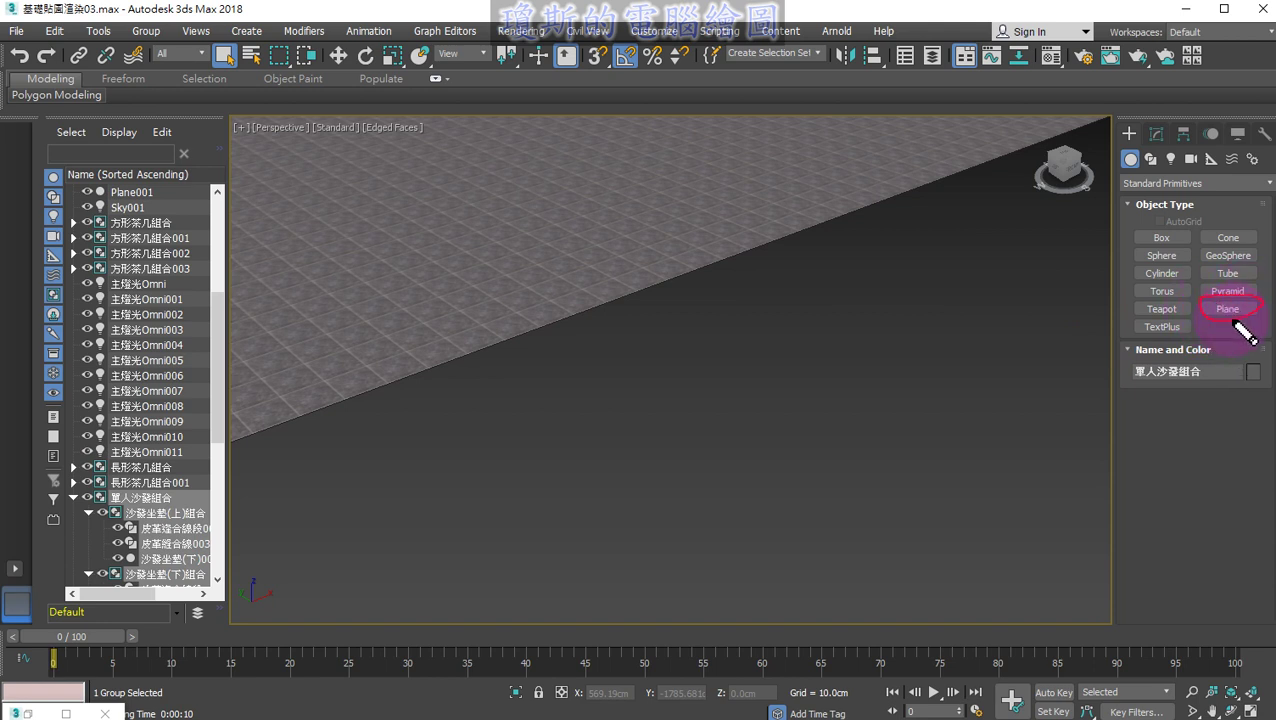
- Draw a test plane and apply the FloorGenerator modifier to it from the Modifier List
click(1228, 308)
mouse_move(588, 470)
mouse_down()
mouse_move(928, 478)
mouse_move(986, 453)
mouse_up()
right_click(990, 435)
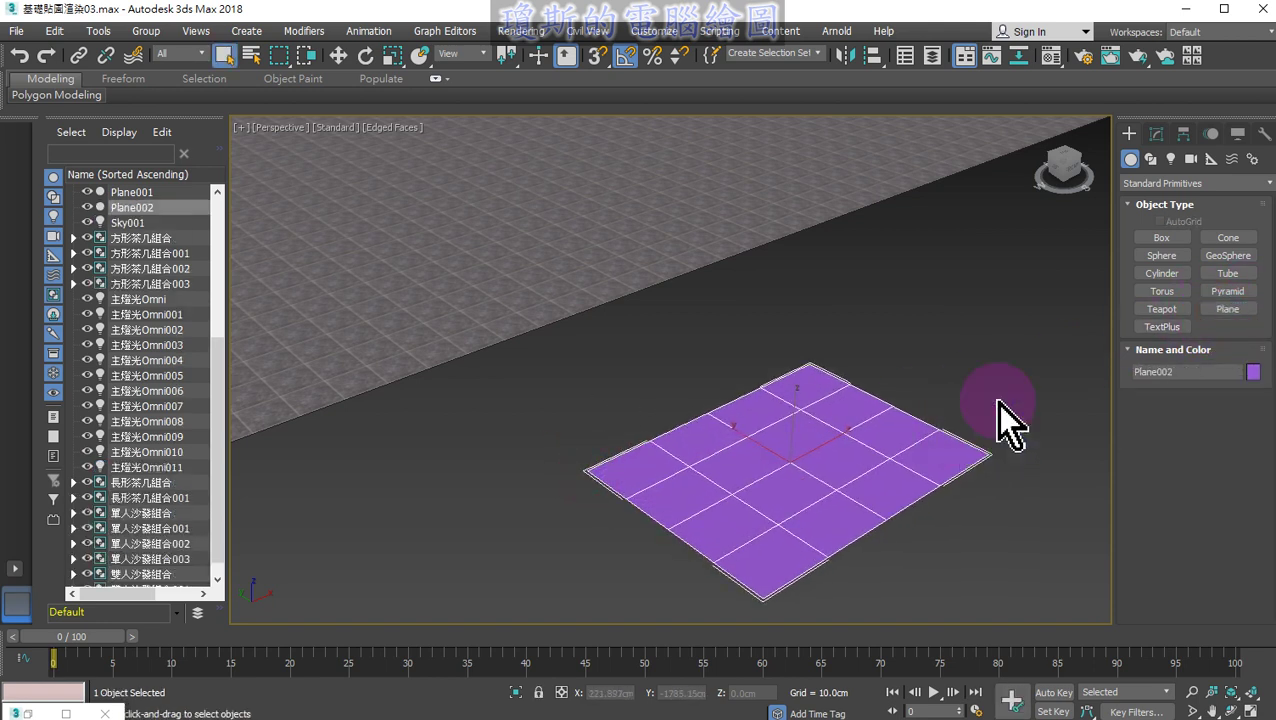
click(1157, 136)
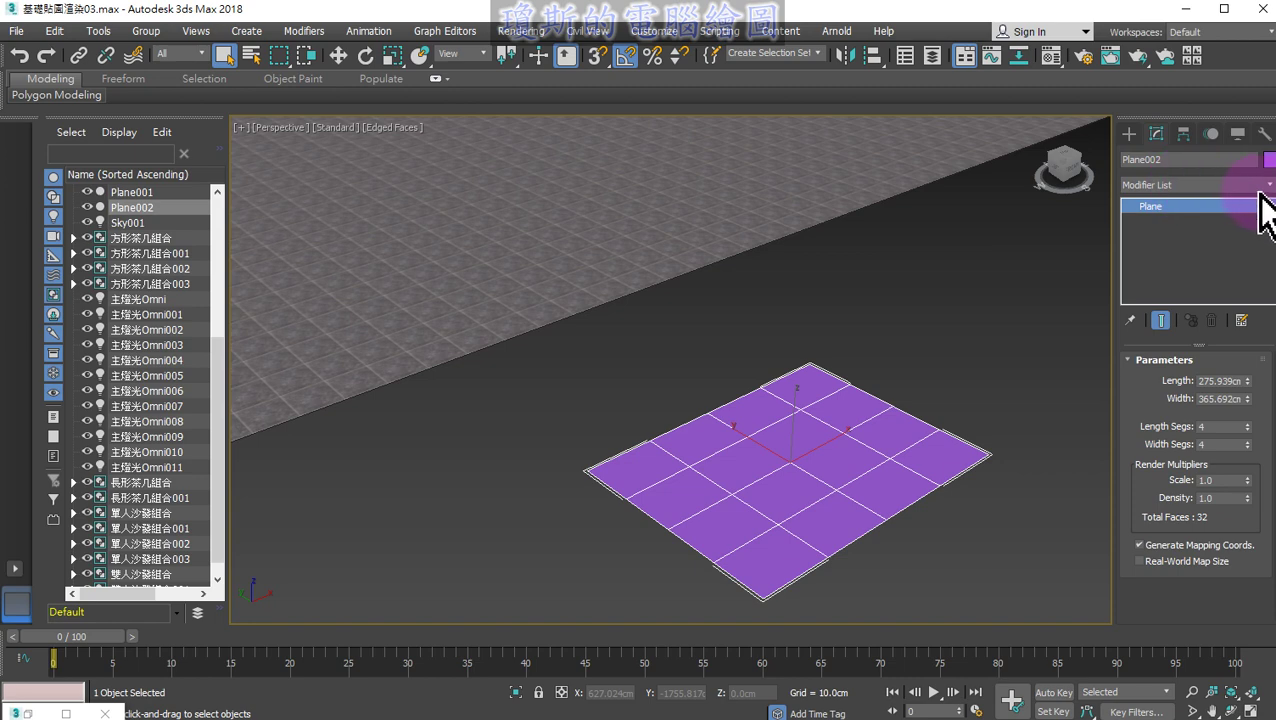
click(1268, 186)
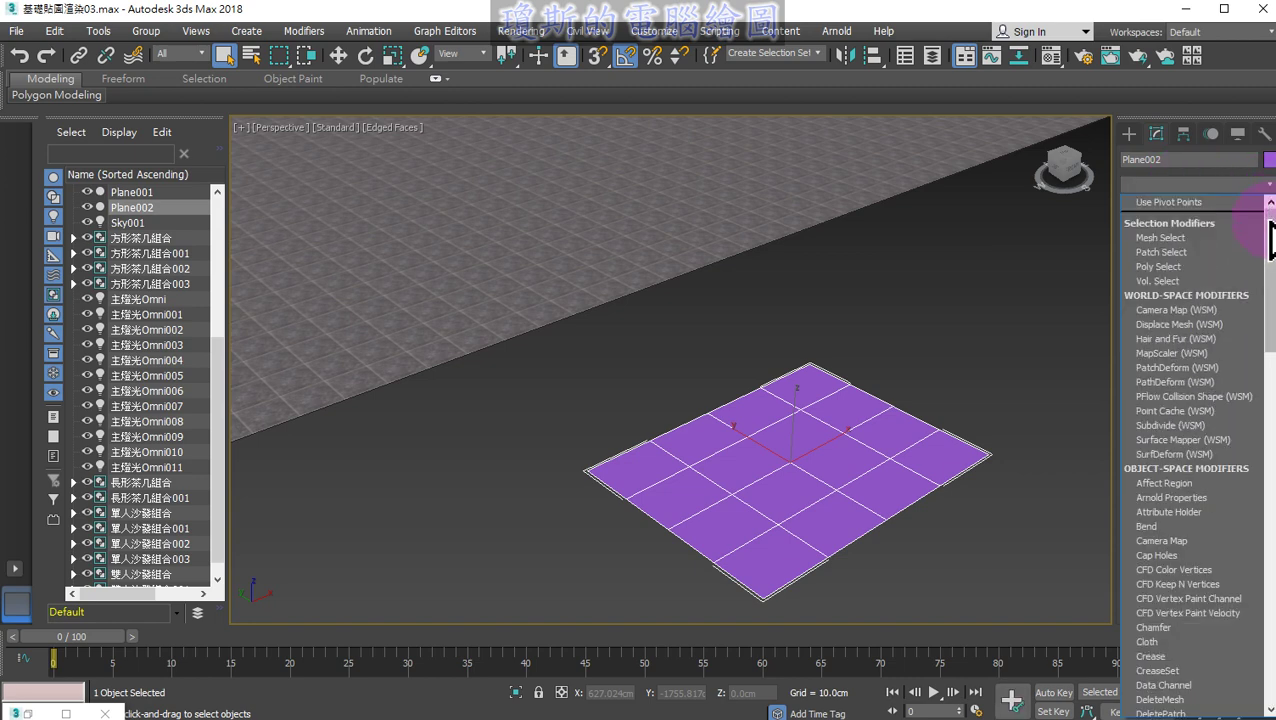
drag(1269, 223, 1257, 332)
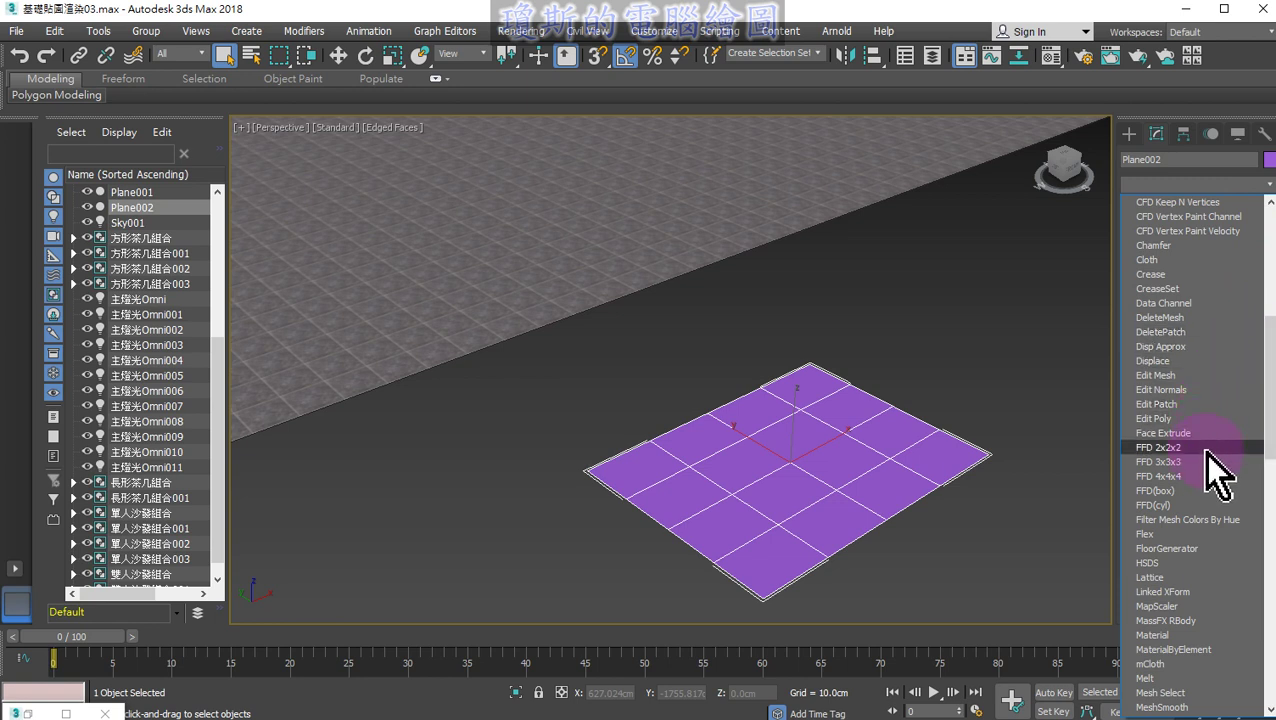
click(1176, 551)
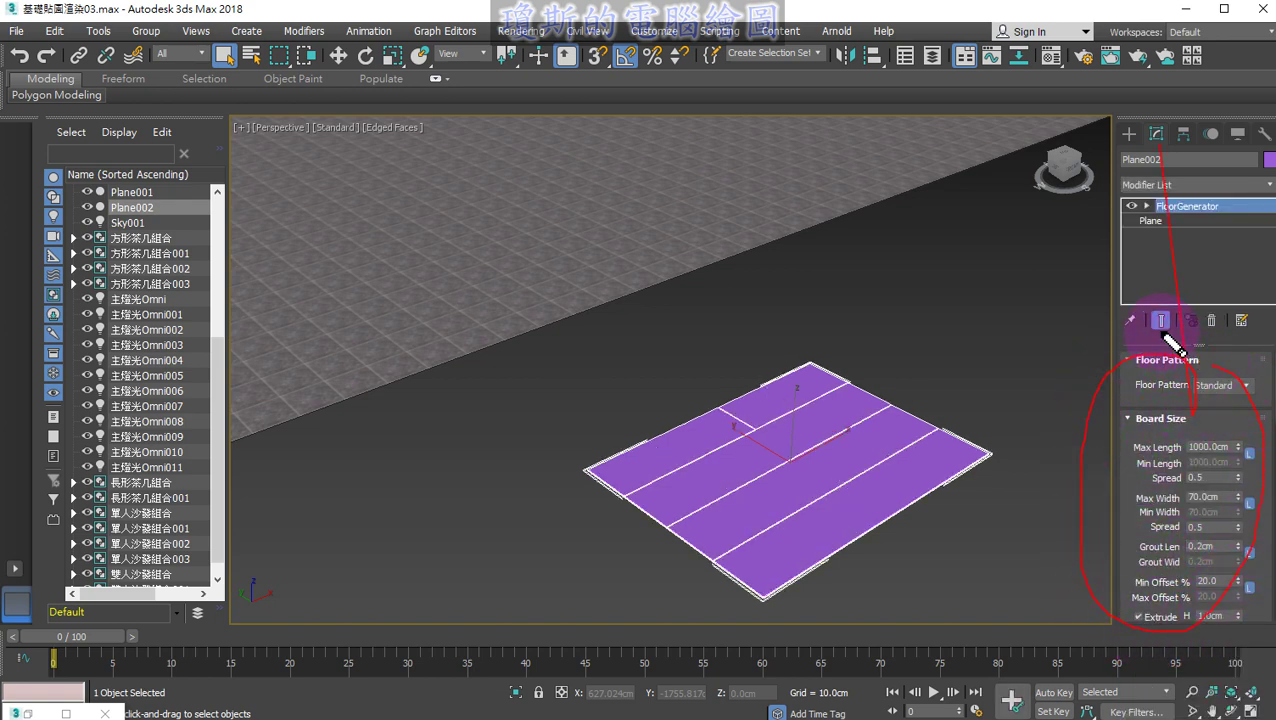
- Delete the test floor plane and bring the sofa set back into view
click(985, 385)
click(875, 436)
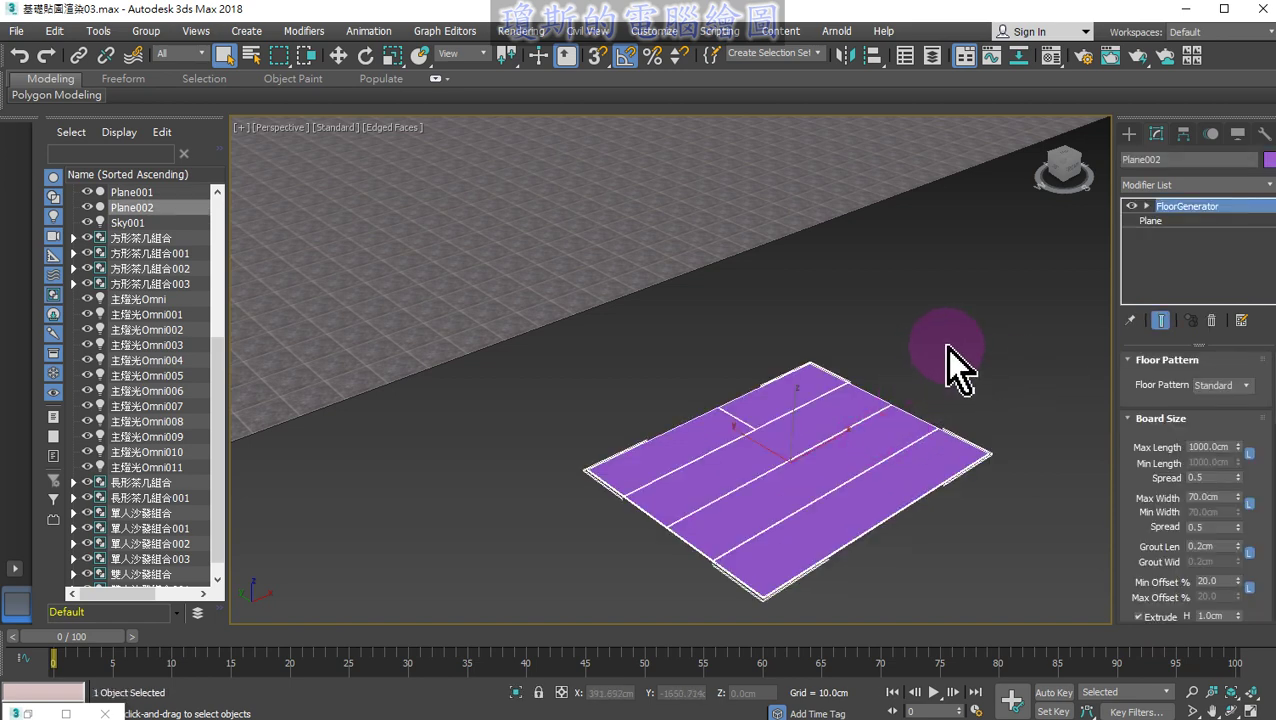
key(Delete)
scroll(712, 398, down, 5)
middle_drag(763, 475, 678, 455)
scroll(598, 432, up, 4)
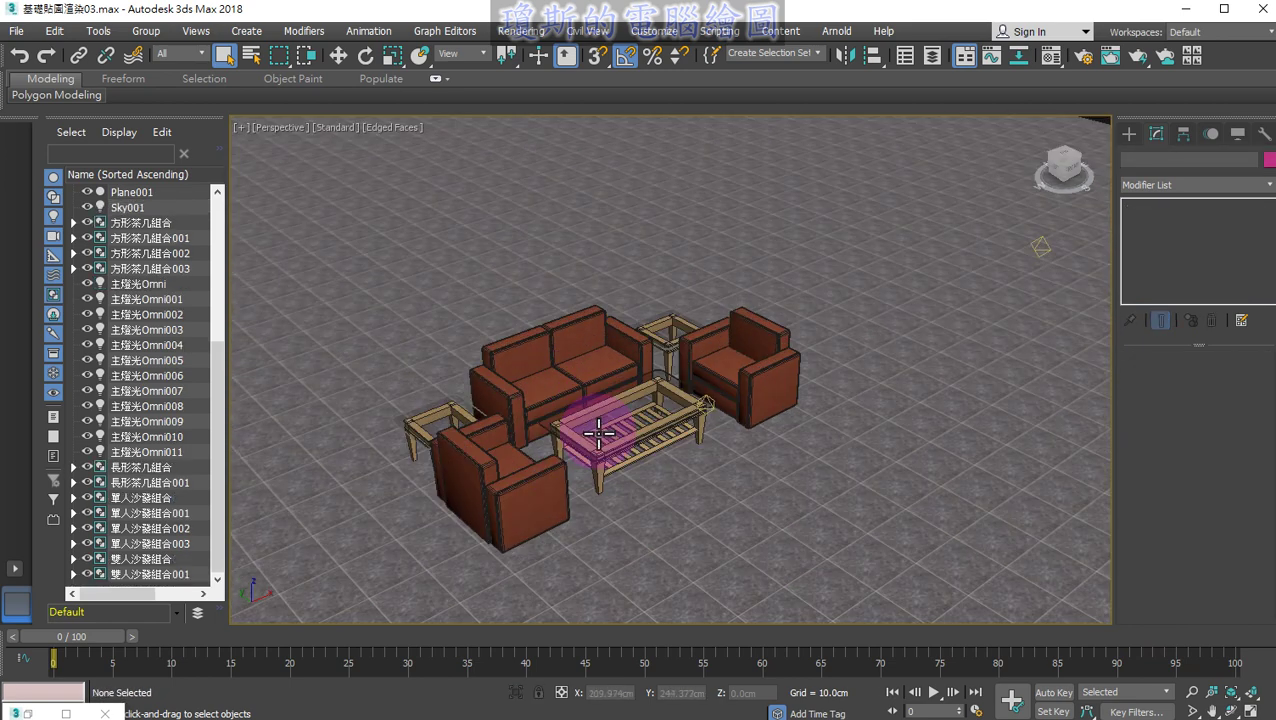